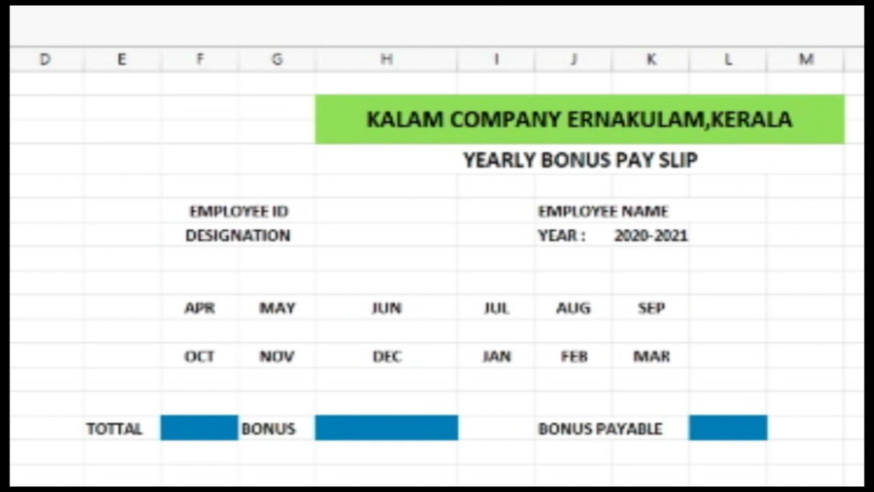
left_click(120, 7)
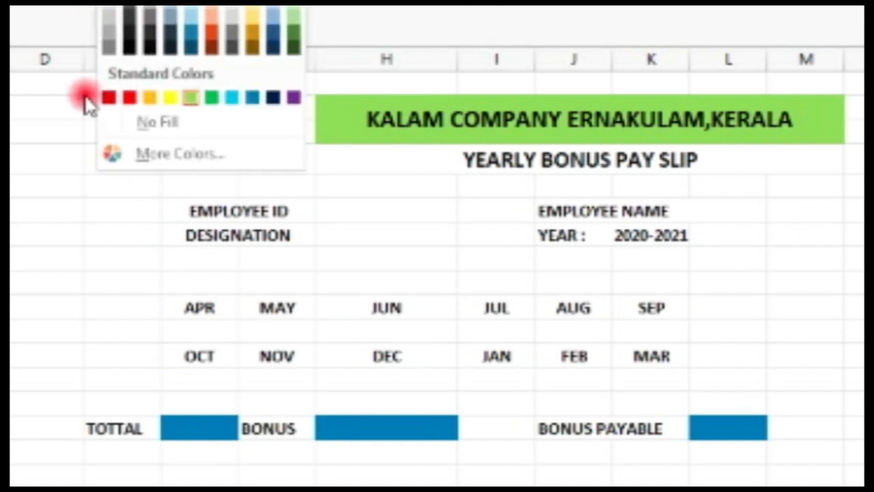
left_click(146, 128)
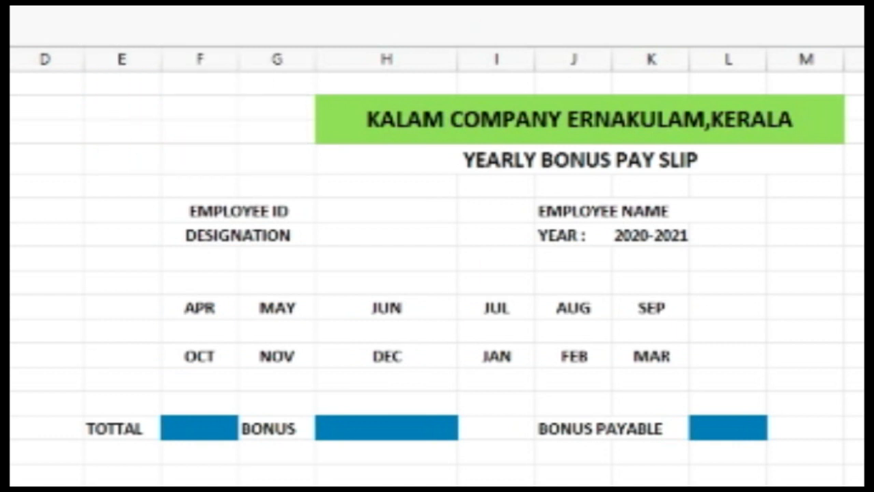
left_click(120, 7)
left_click(143, 124)
Step: Examine the pay slip's employee ID, designation, name and year labels and its month cells from APR to MAR
left_click(254, 240)
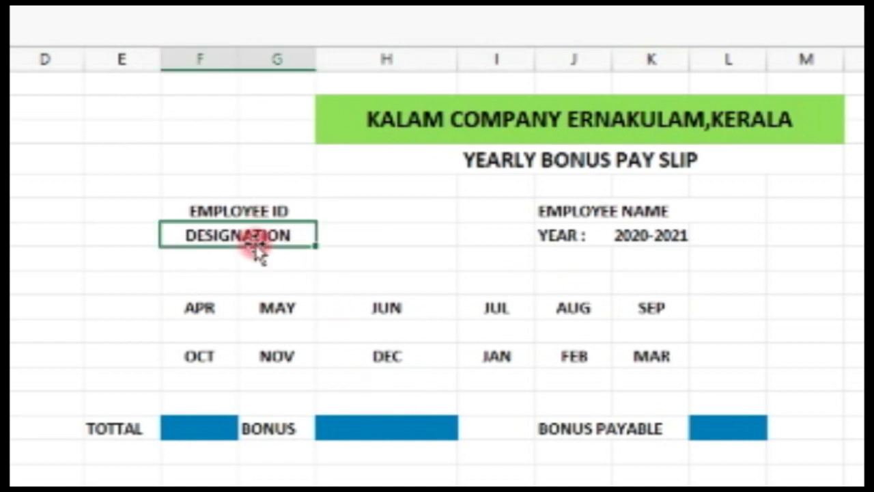
left_click(572, 236)
left_click(597, 210)
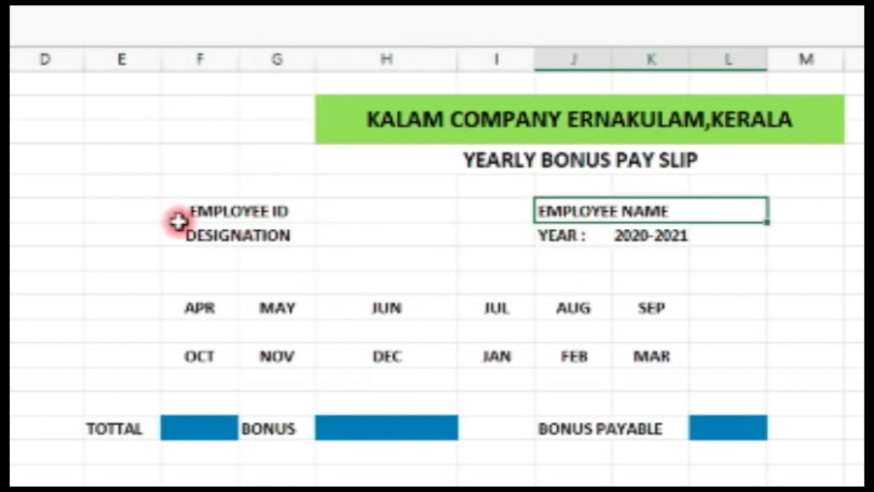
left_click(232, 219)
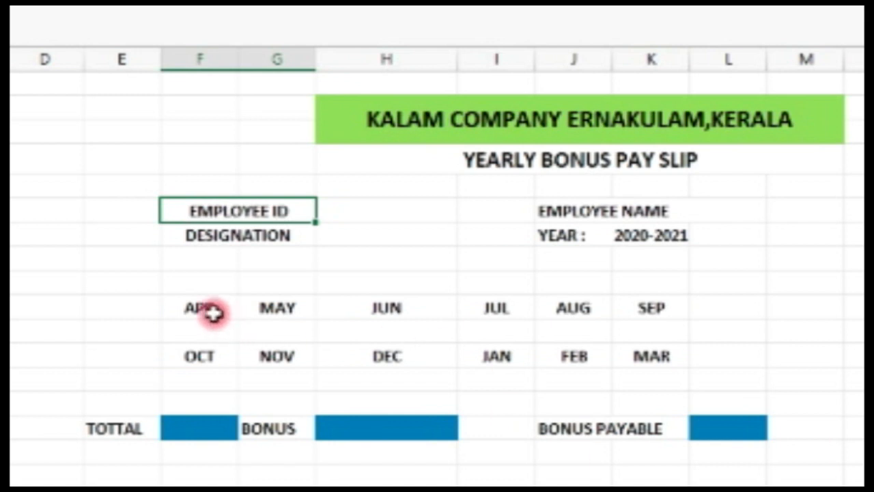
left_click(208, 310)
left_click(279, 319)
left_click(399, 323)
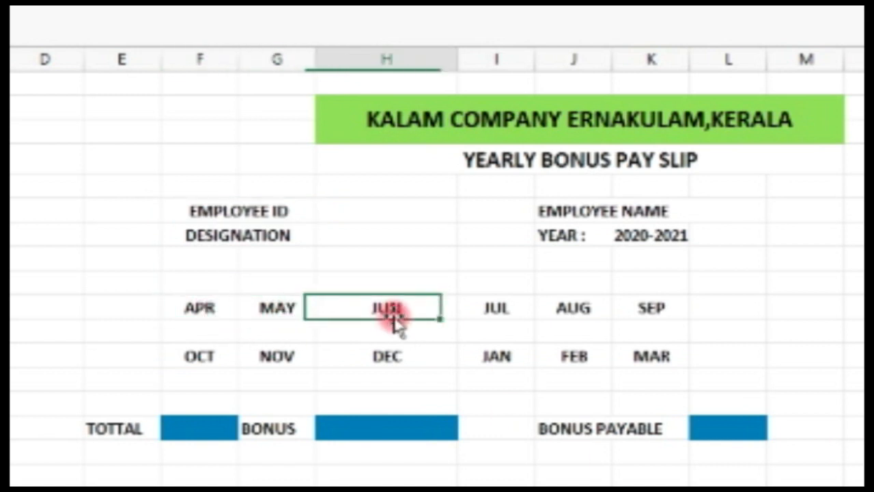
left_click(504, 308)
left_click(575, 317)
left_click(674, 318)
left_click(211, 365)
left_click(282, 356)
left_click(399, 359)
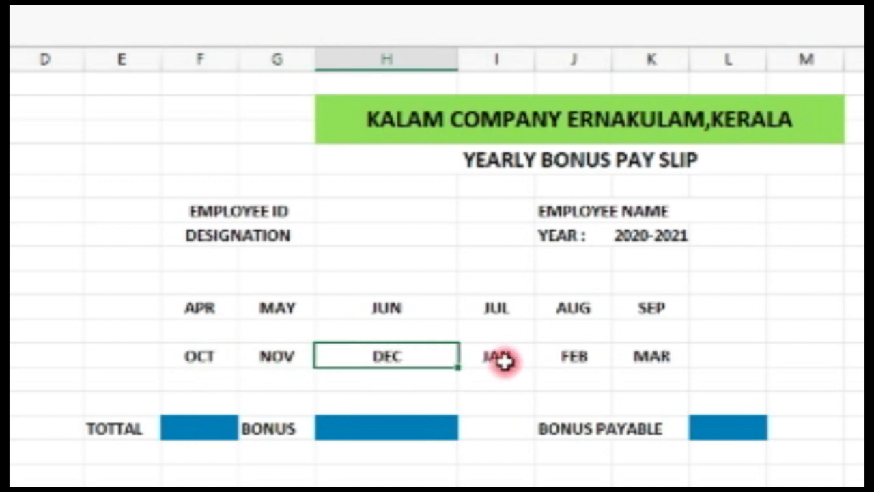
left_click(502, 360)
left_click(577, 358)
left_click(660, 357)
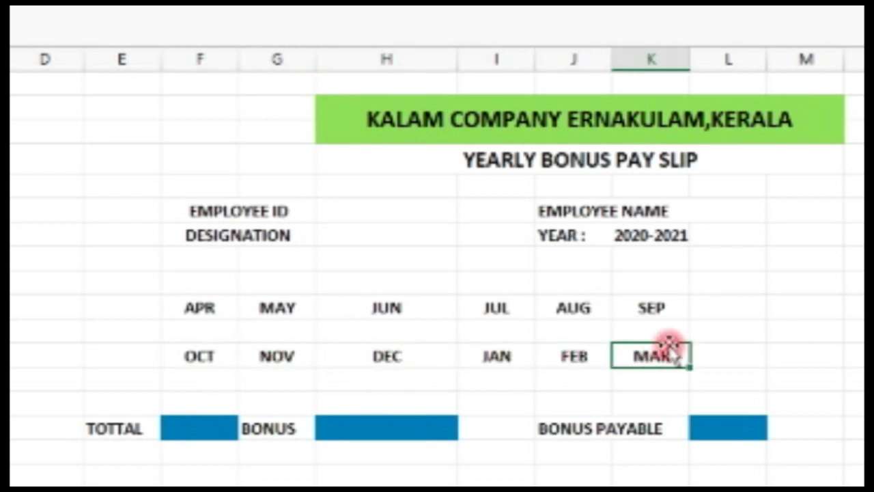
Step: Go through the twelve month cells of the pay slip once more, from APR to MAR
left_click(179, 309)
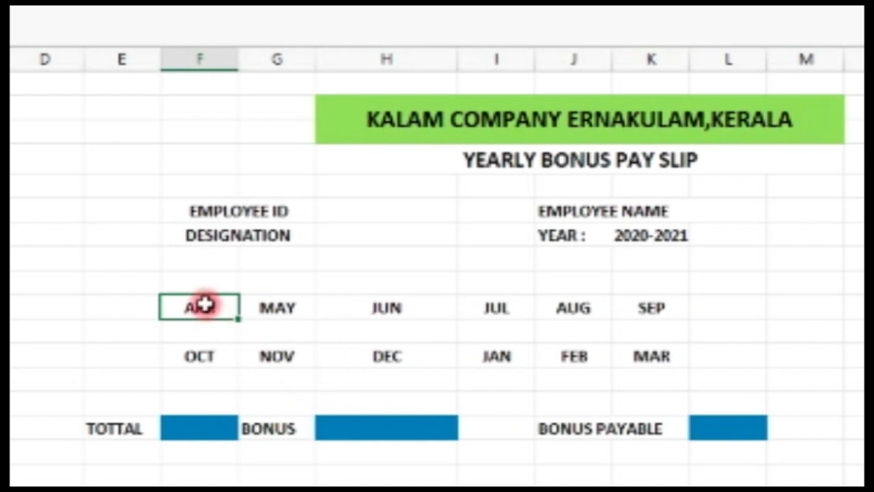
left_click(288, 315)
left_click(376, 316)
left_click(499, 307)
left_click(581, 308)
left_click(630, 312)
left_click(199, 357)
left_click(269, 357)
left_click(385, 358)
left_click(473, 351)
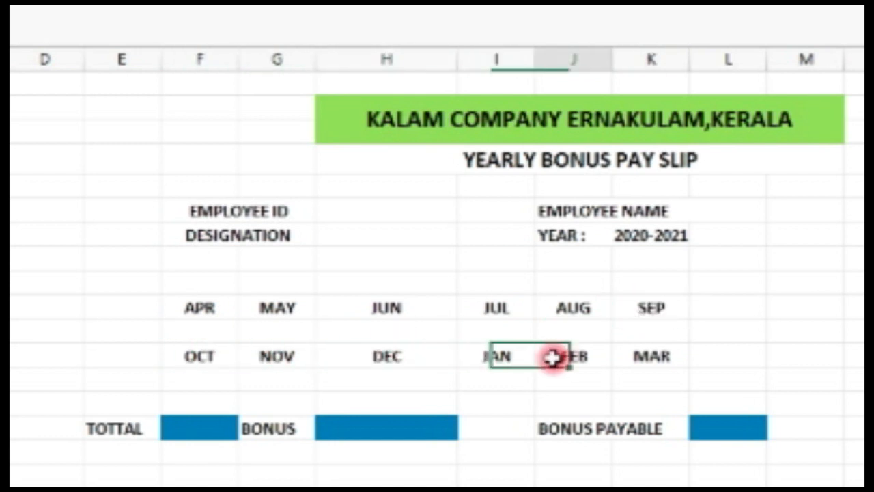
left_click(557, 356)
left_click(660, 357)
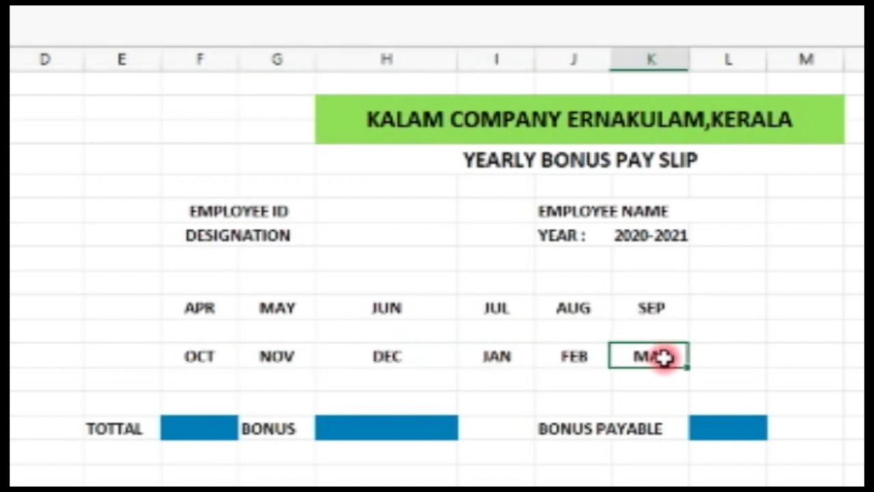
Step: Examine the TOTTAL, BONUS and BONUS PAYABLE labels of the pay slip and their blue result cells
left_click(113, 429)
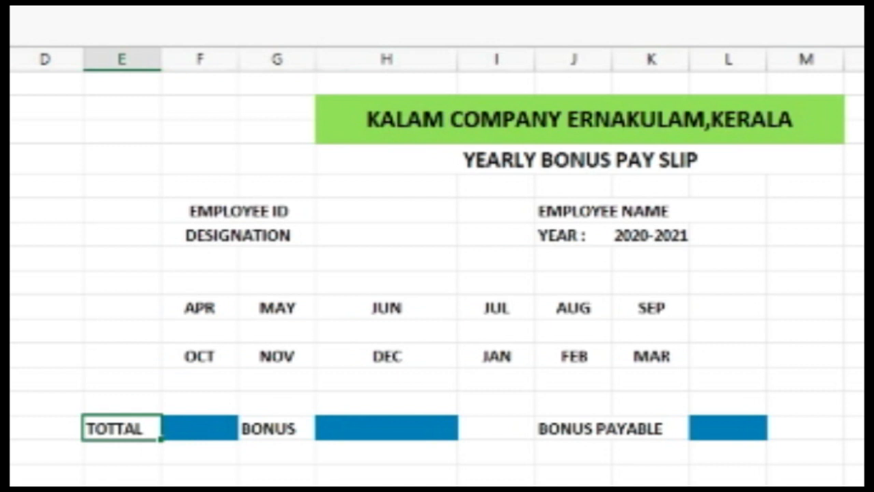
left_click(213, 427)
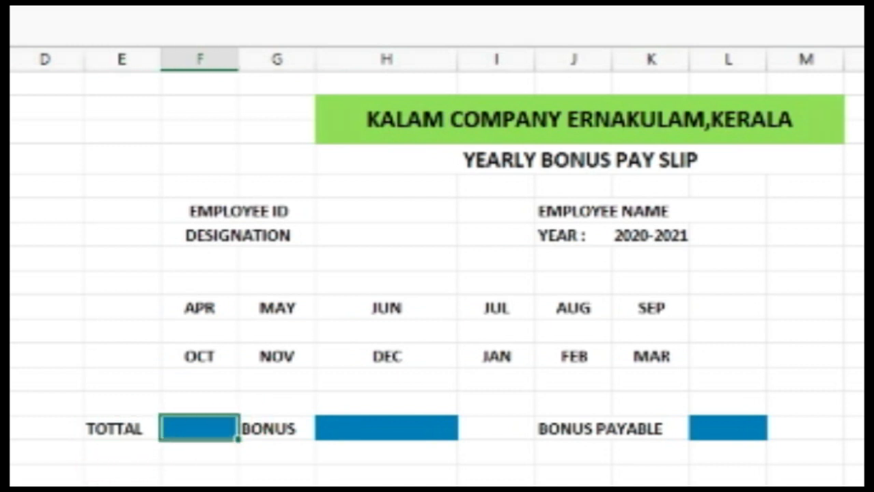
left_click(270, 428)
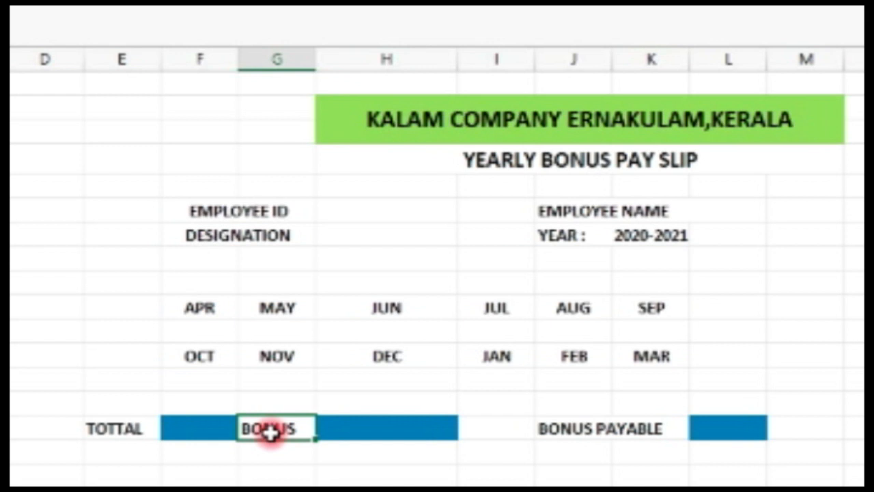
left_click(410, 429)
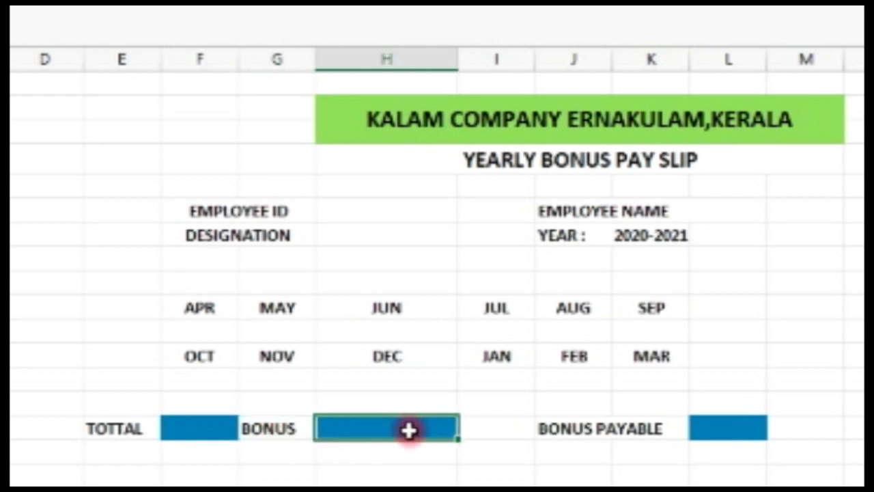
left_click(563, 426)
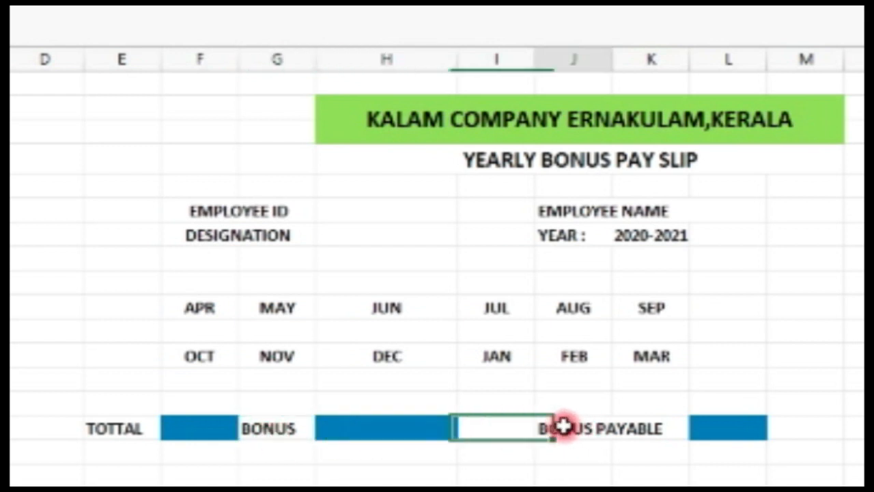
left_click_drag(612, 427, 629, 425)
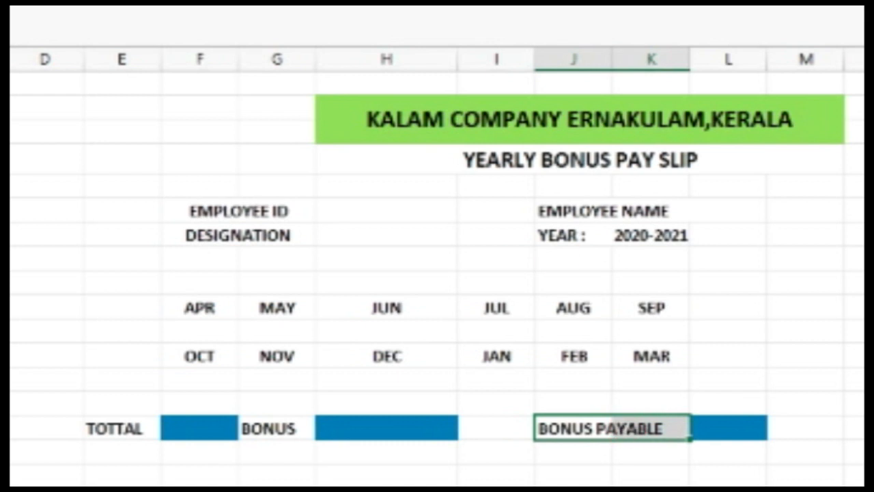
left_click(743, 425)
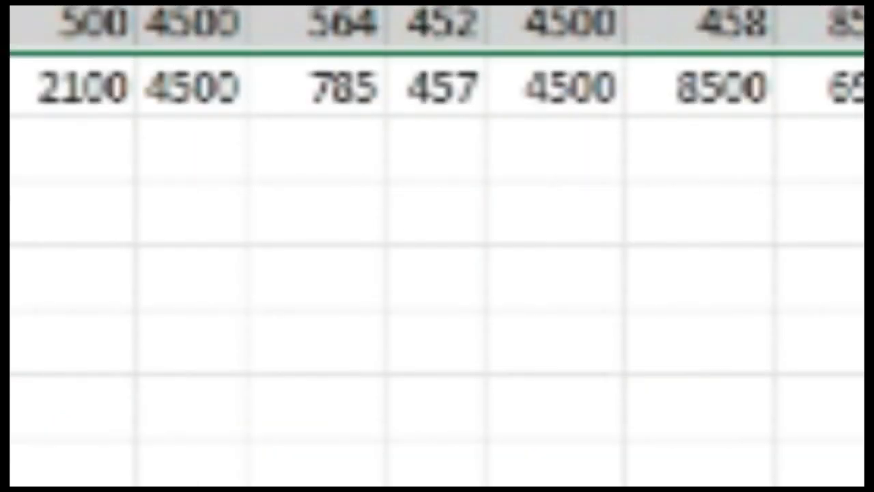
Step: Clear the existing TOTTAL values of both employees in the wages table, cells S2:S3
left_click(14, 14)
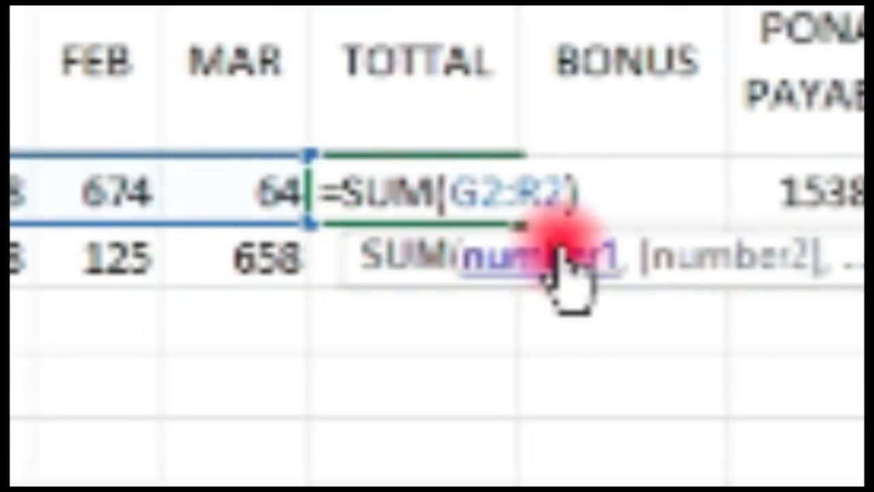
left_click(605, 474)
left_click(463, 220)
left_click_drag(463, 220, 467, 261)
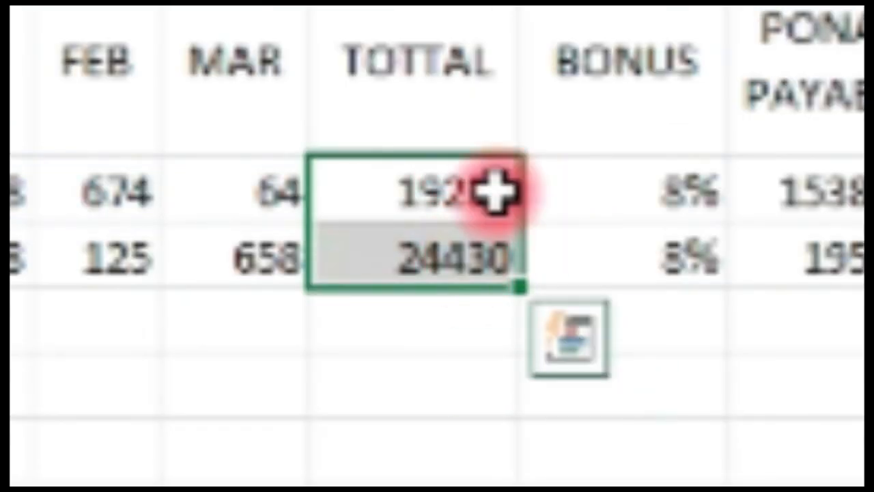
key("Delete")
Step: Total the APR to MAR wages in S2 with =SUM(G2:R2) and fill the formula down to S3
left_click(472, 214)
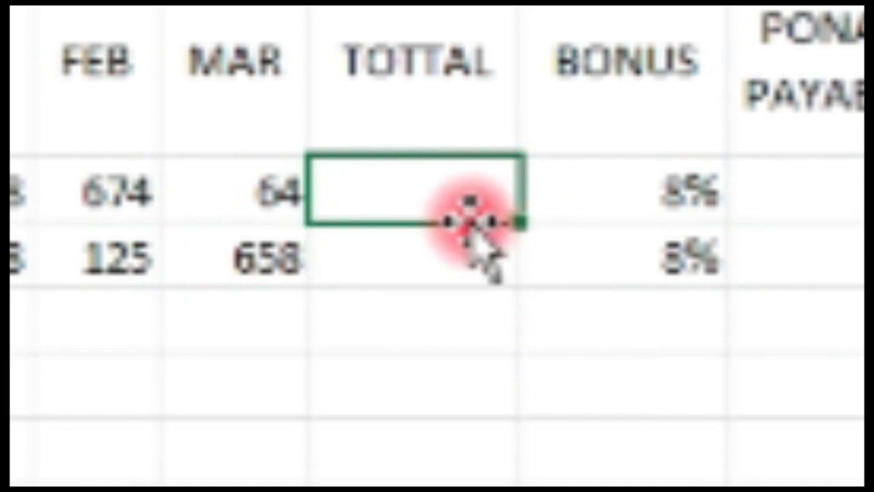
type("=SU")
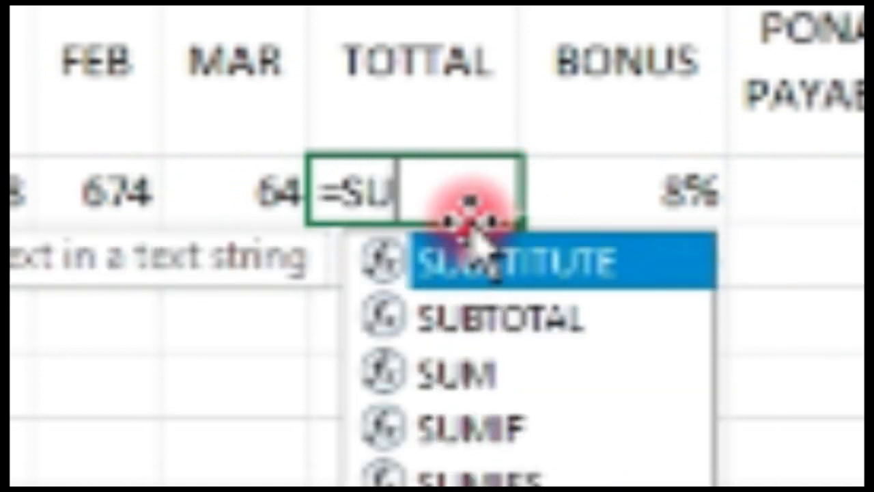
type("M")
double_click(422, 259)
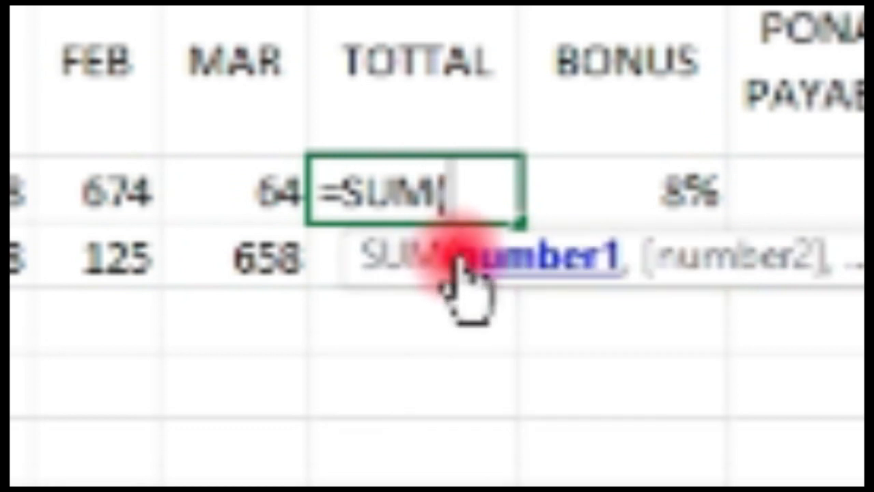
left_click_drag(11, 192, 234, 194)
type(")")
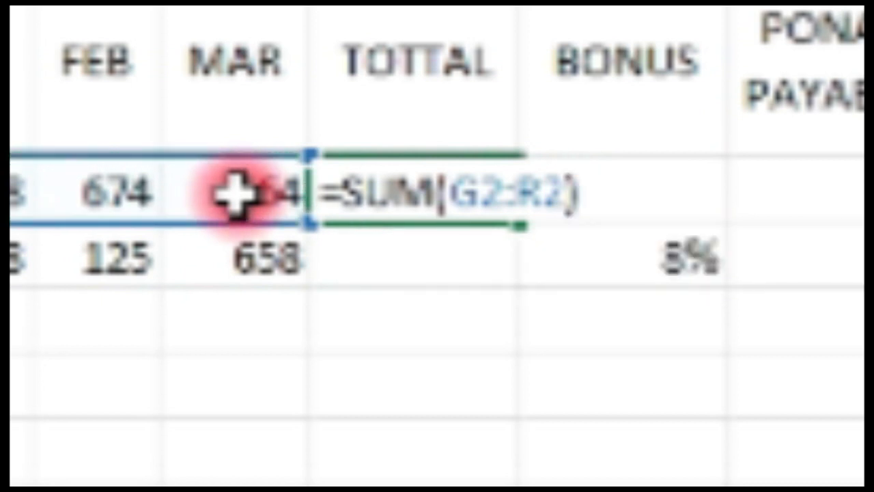
key("Return")
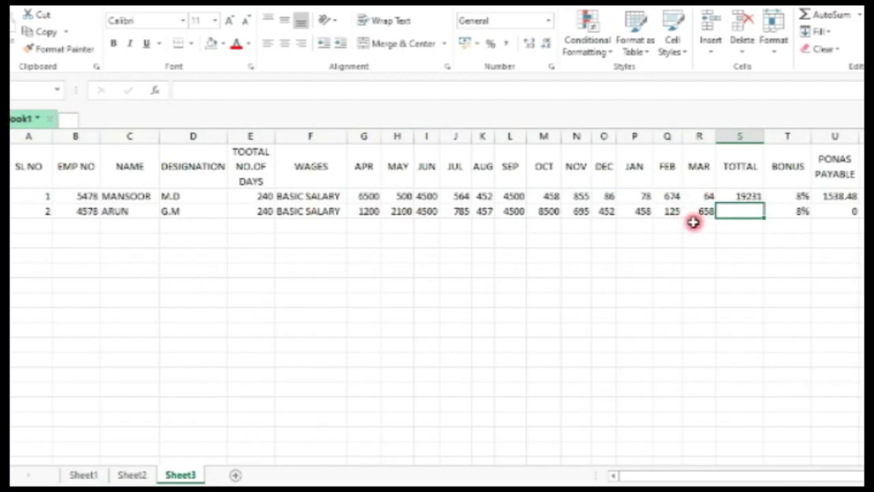
left_click(749, 195)
left_click_drag(763, 204, 763, 216)
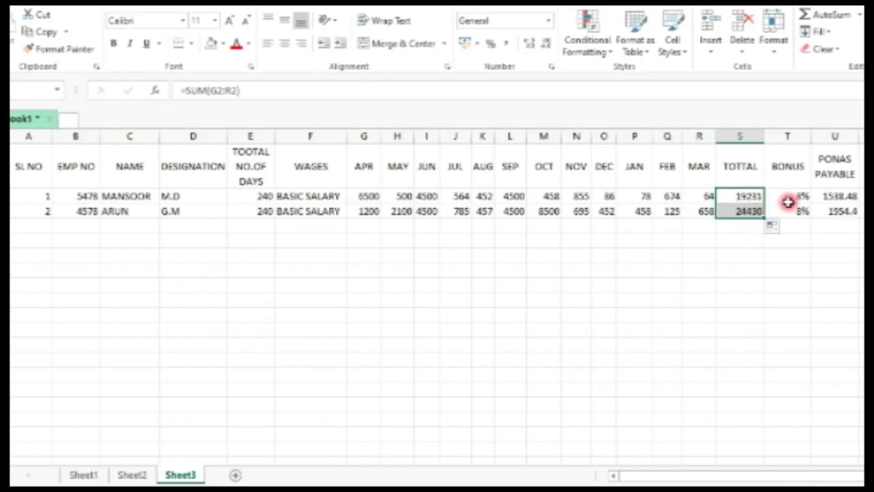
Step: Clear the PONAS PAYABLE values of both employees in U2:U3
left_click(801, 197)
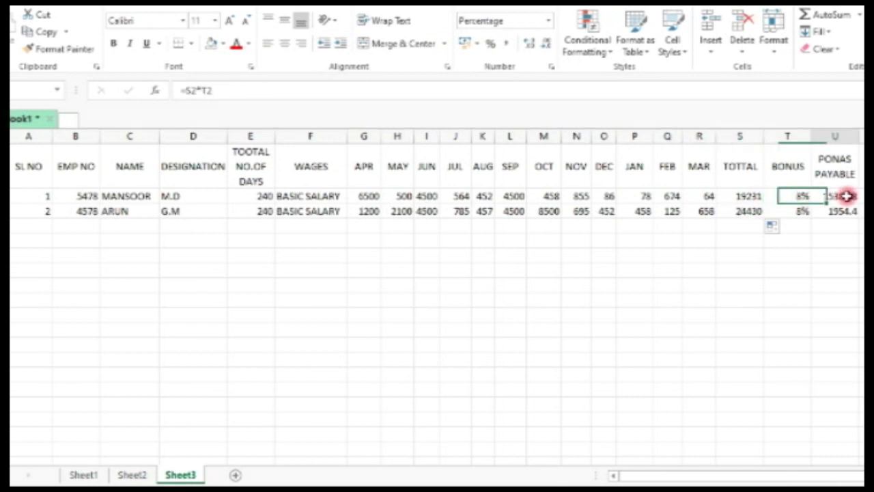
left_click_drag(849, 196, 845, 216)
key("Delete")
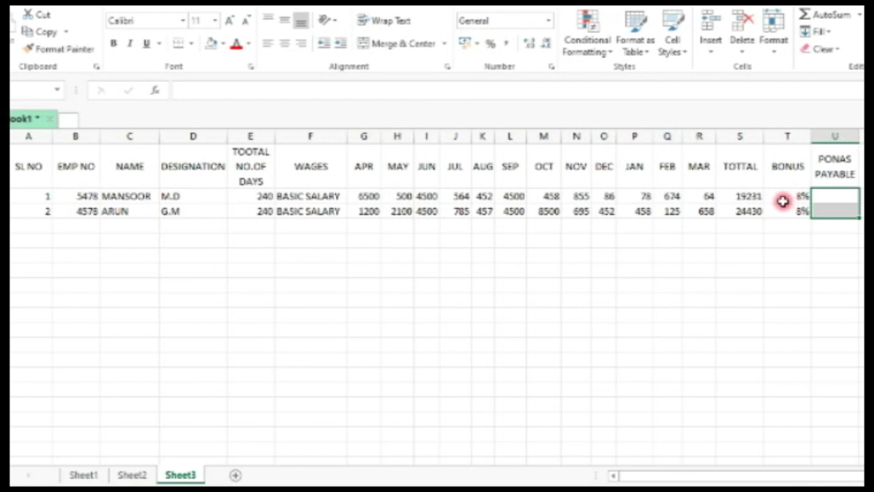
Step: Calculate the first employee's payable bonus in U2 by multiplying total by bonus rate with =S2*T2
left_click(829, 199)
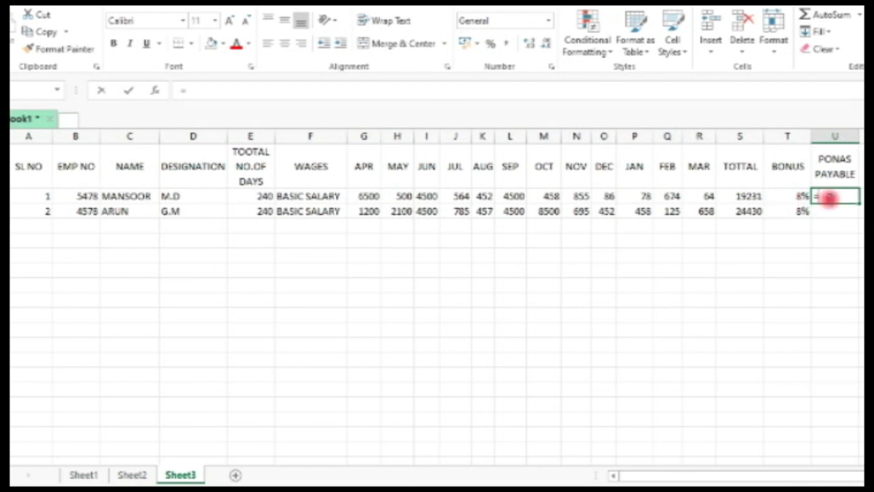
type("=")
left_click(741, 196)
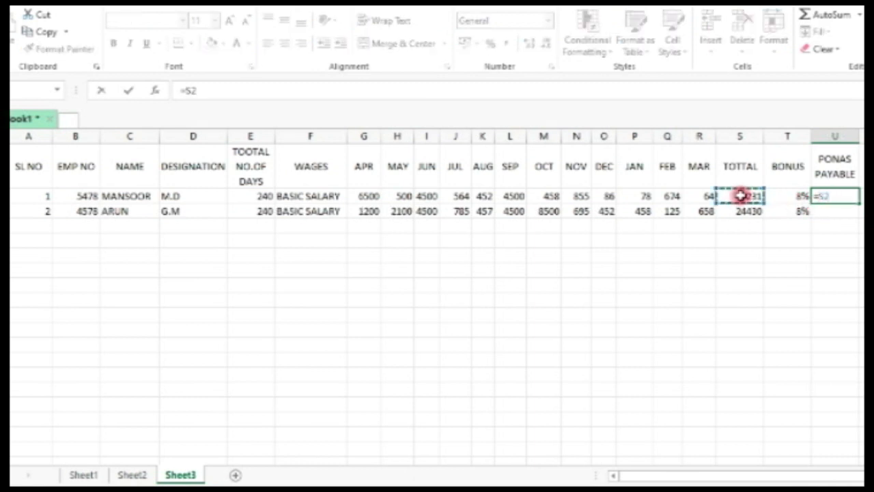
left_click(796, 197)
key("Return")
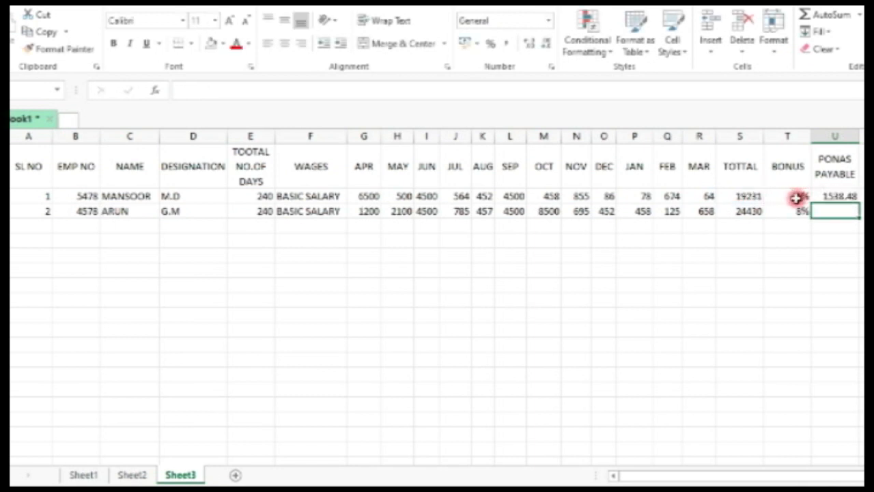
Step: Show the payable bonus in U2 as a number without decimals and fill it down to U3
left_click(844, 196)
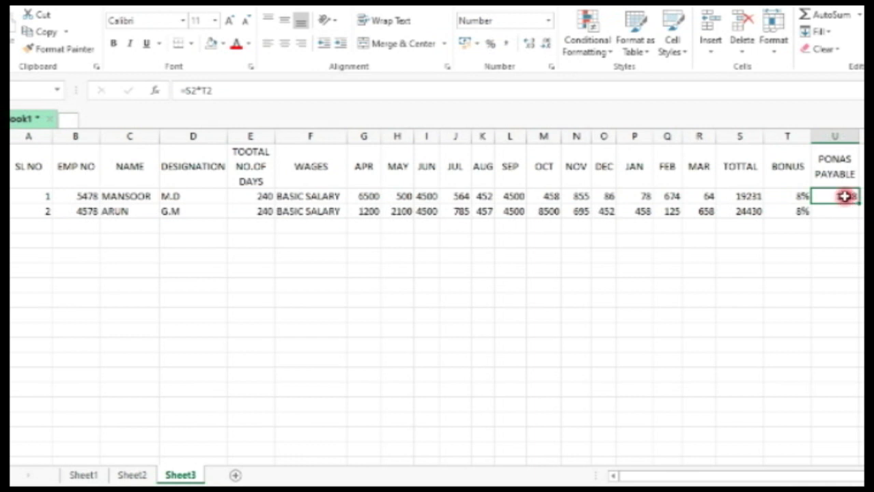
left_click_drag(859, 203, 857, 213)
left_click(829, 282)
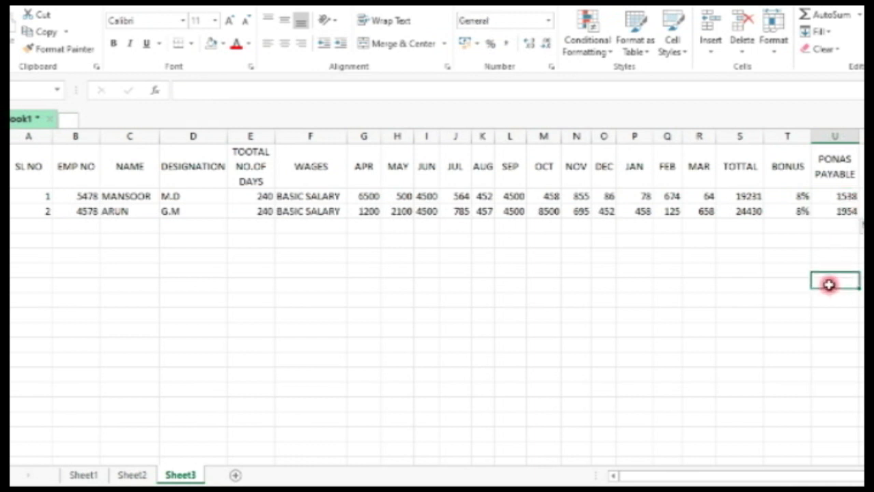
Step: Add a list validation to the employee ID cell H6 on Sheet2, using the employee numbers in =Sheet3!$B$2:$B$3 as source
left_click(132, 475)
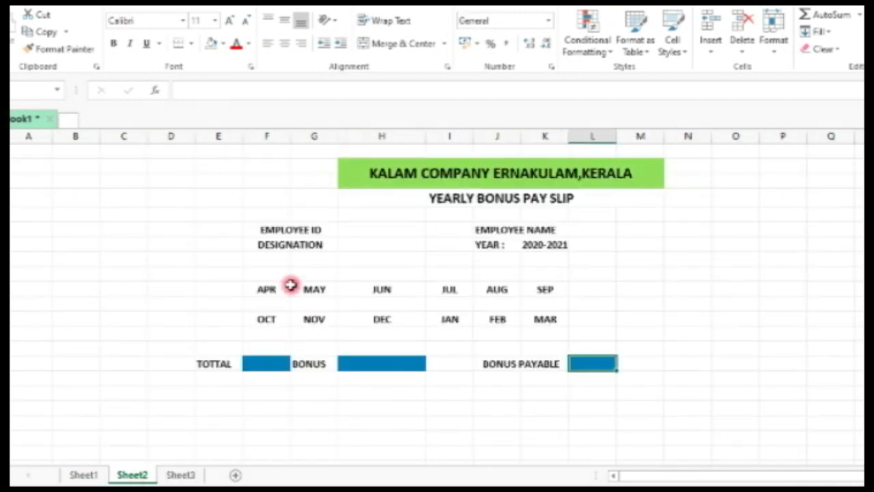
left_click(357, 232)
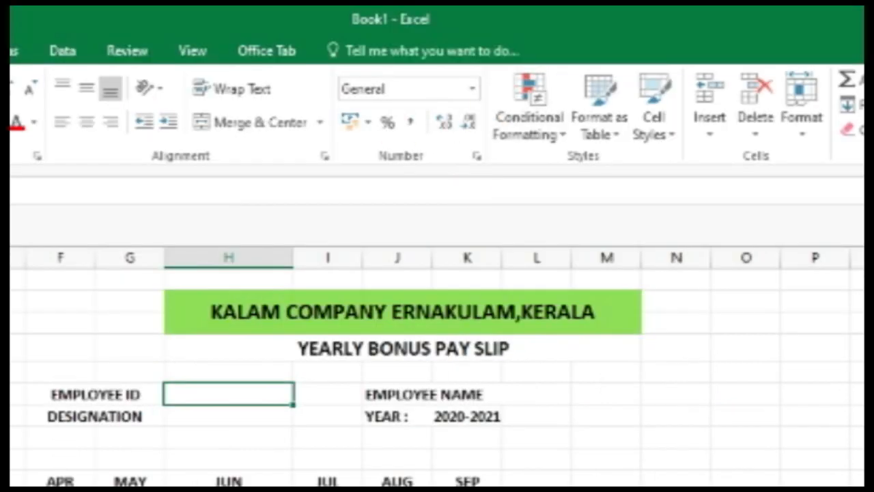
left_click(60, 51)
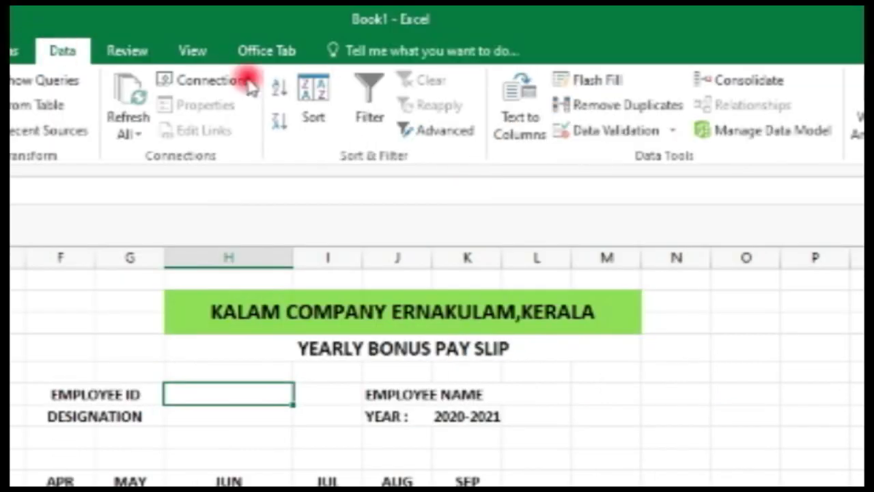
left_click(666, 131)
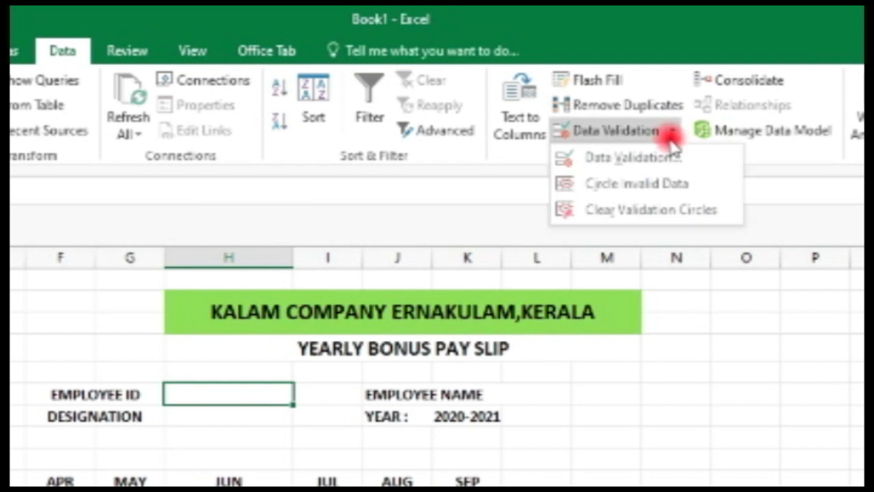
left_click(657, 161)
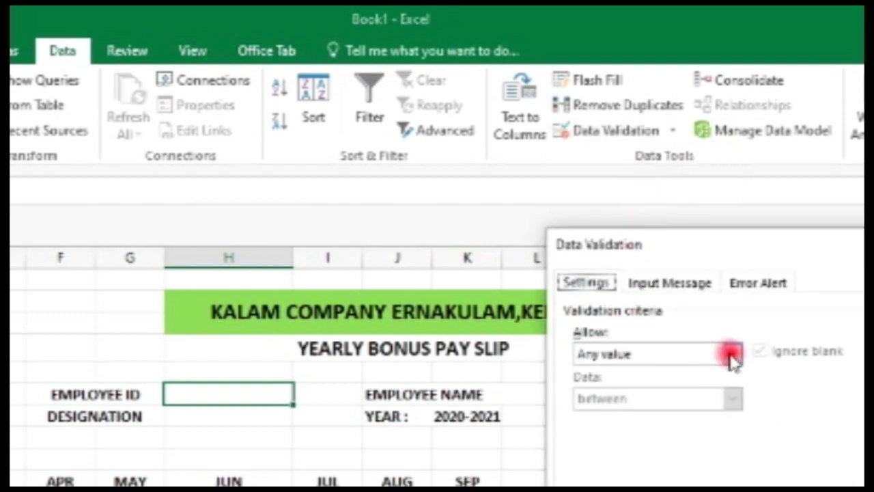
left_click(732, 354)
left_click(402, 328)
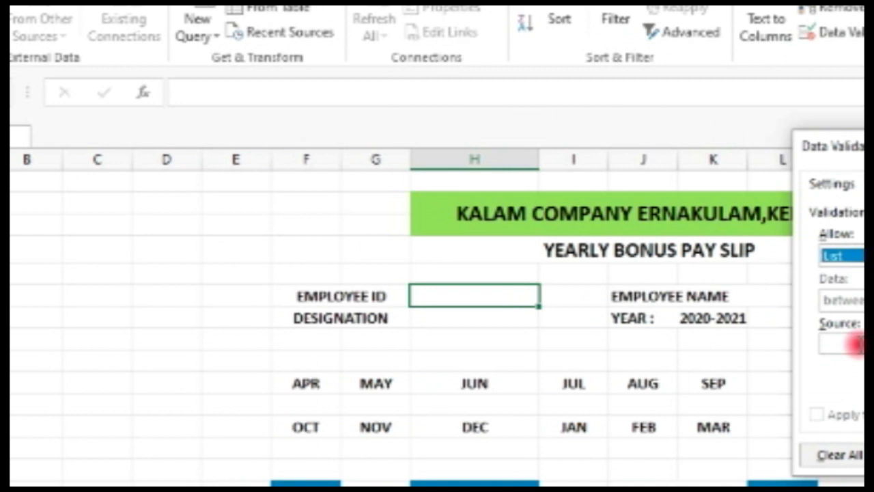
left_click(857, 345)
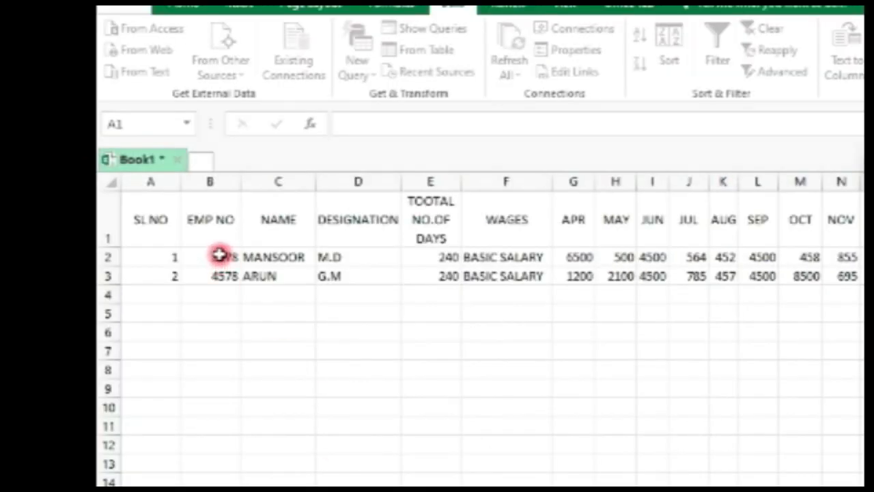
left_click_drag(219, 255, 219, 277)
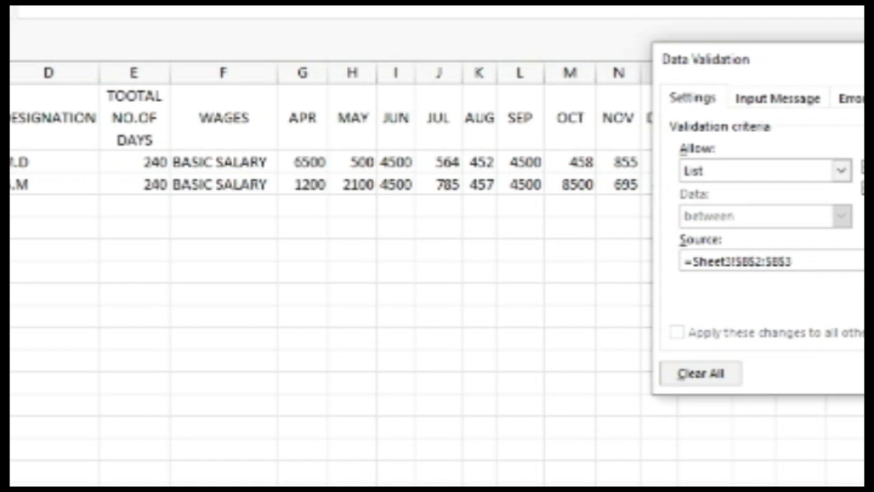
key("Return")
Step: Test the employee ID drop-down by choosing each employee number in turn, ending on the first one in the list
left_click(407, 213)
left_click(387, 232)
left_click(404, 213)
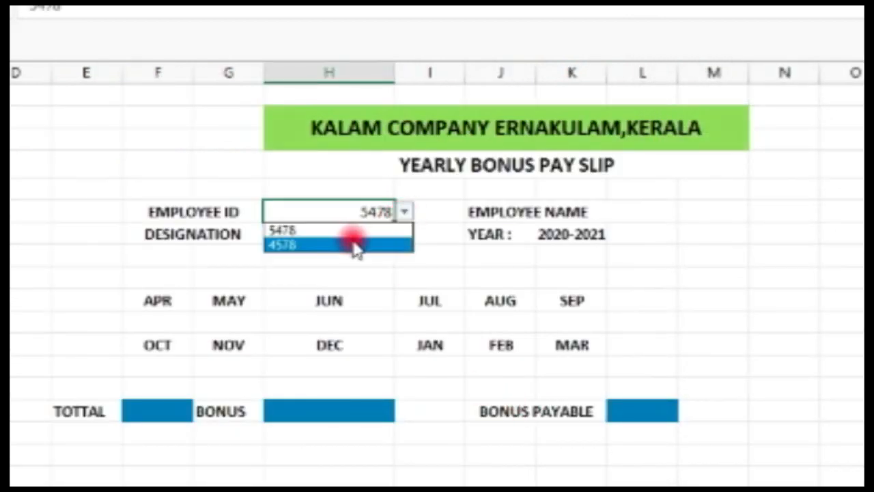
left_click(350, 246)
left_click(404, 213)
left_click(353, 230)
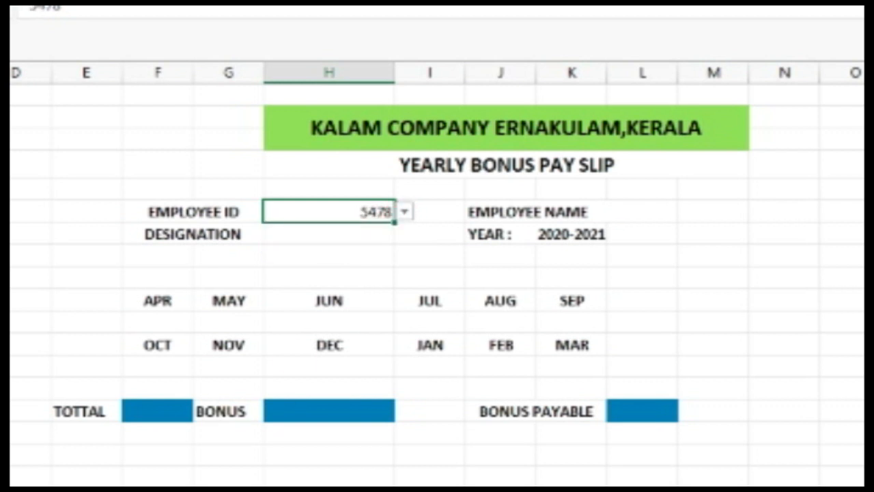
Step: Compare the pay slip's designation, month, bonus and bonus payable fields with the columns of the wages table on Sheet3
key("ctrl+Page_Up")
key("ctrl+Page_Down")
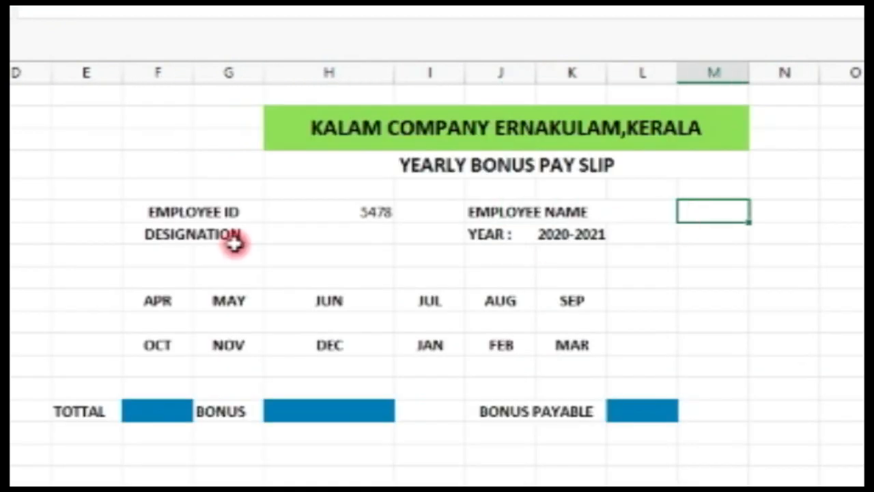
left_click(308, 236)
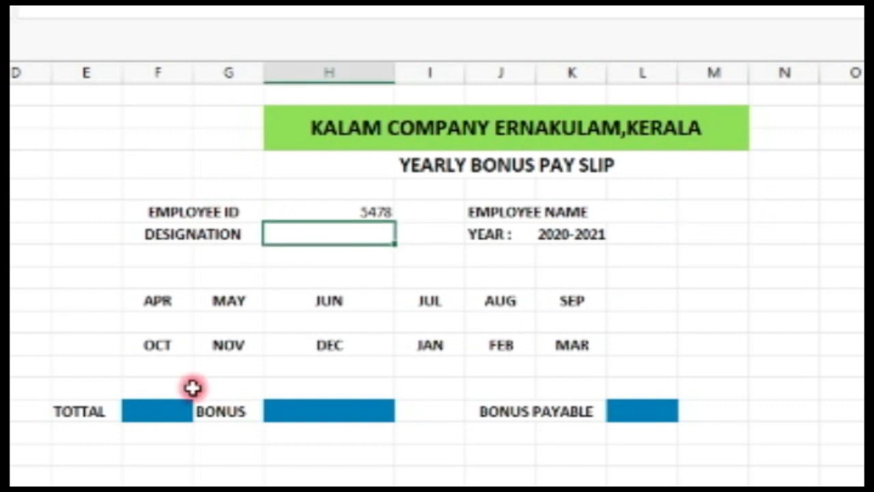
left_click(152, 301)
left_click(236, 301)
left_click(306, 300)
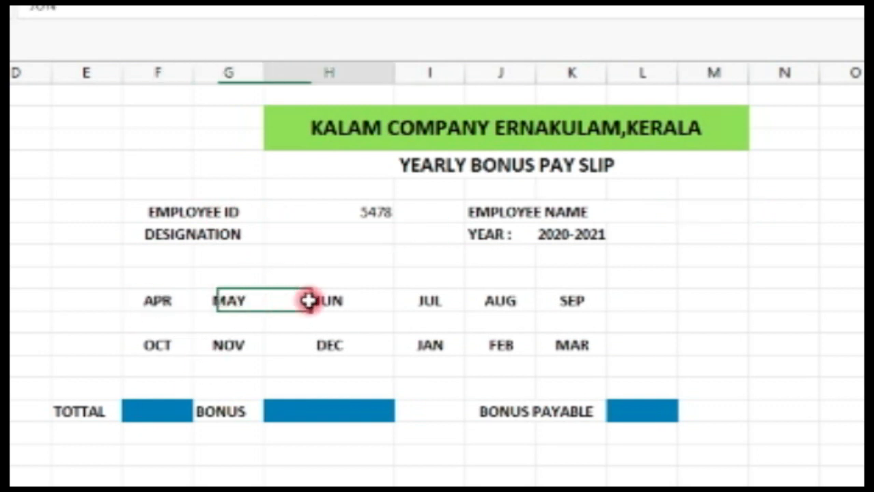
left_click(572, 343)
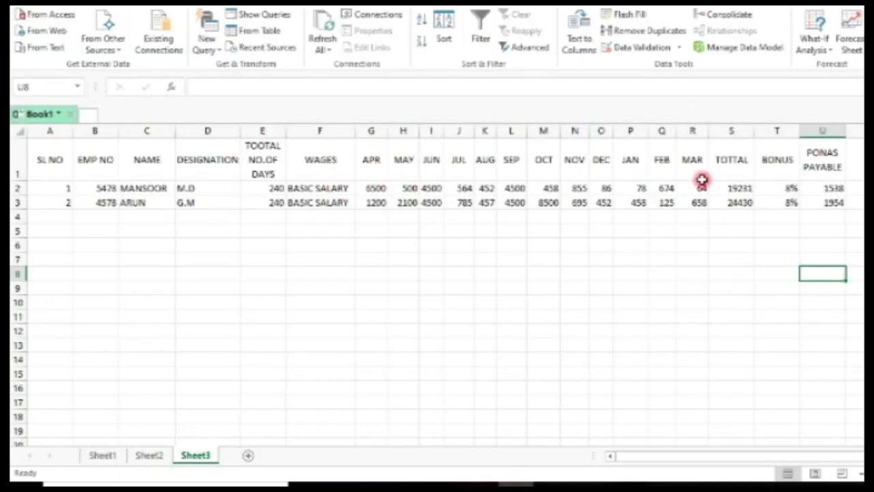
left_click(152, 455)
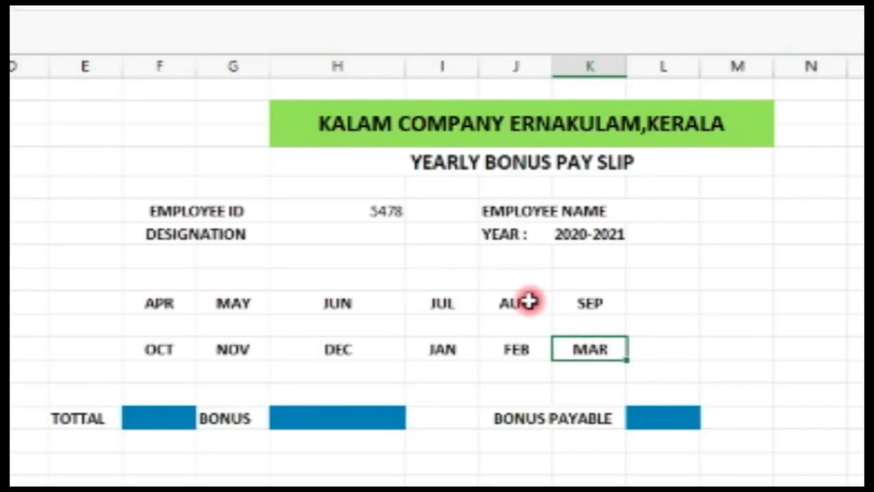
left_click(315, 424)
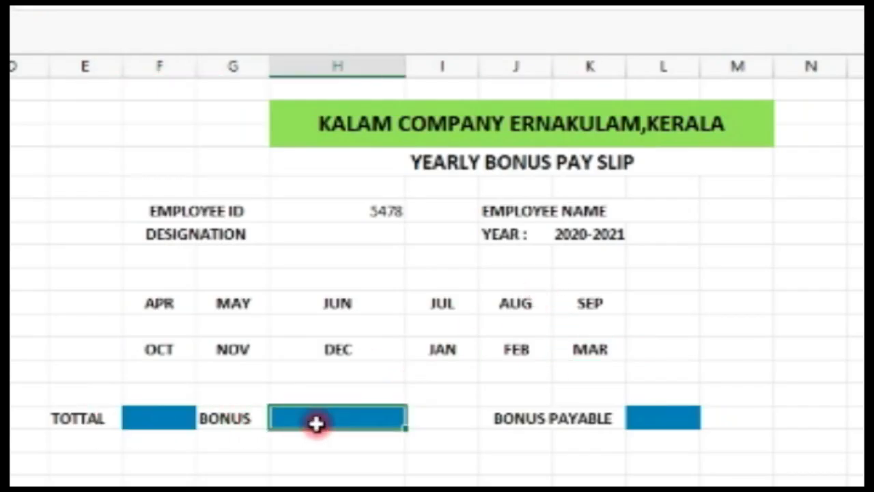
left_click(660, 419)
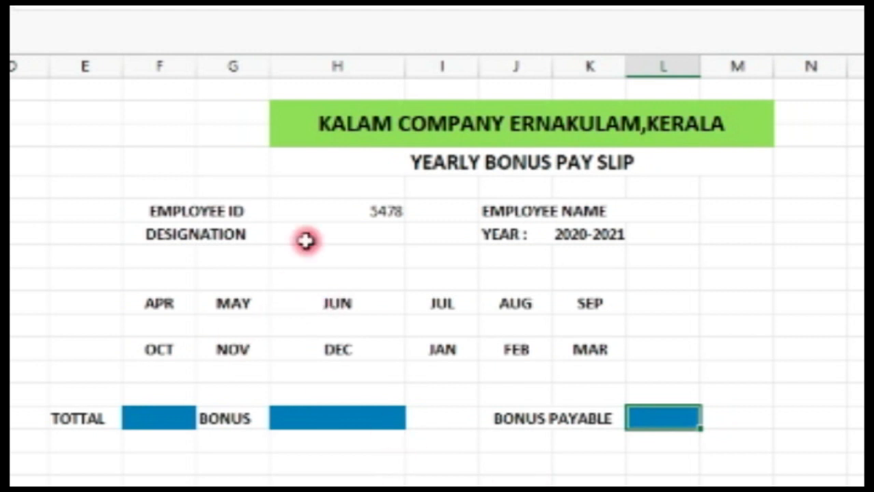
Step: Reselect the first employee number in the ID drop-down and review the name, month, total and bonus cells that depend on it
left_click(372, 213)
left_click(415, 212)
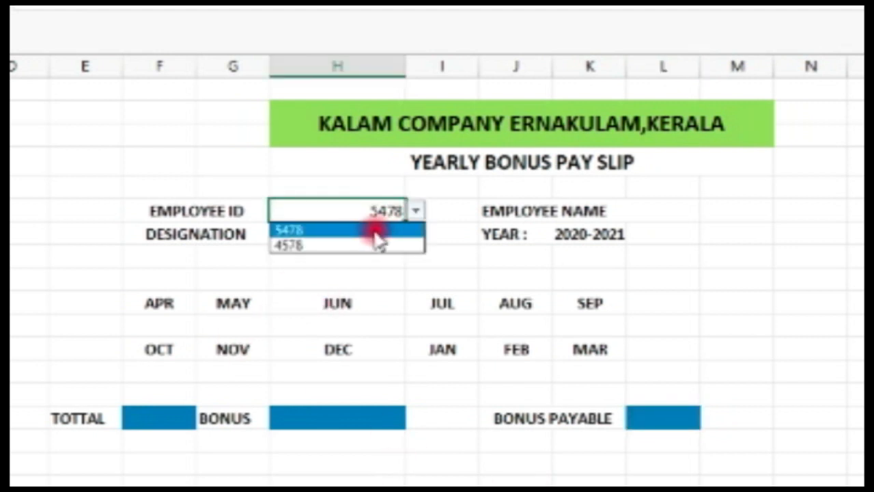
left_click(378, 232)
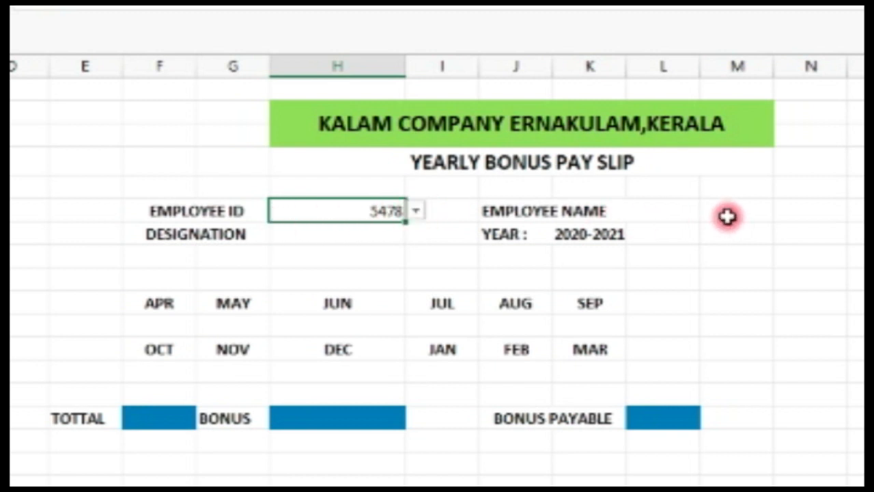
left_click(755, 212)
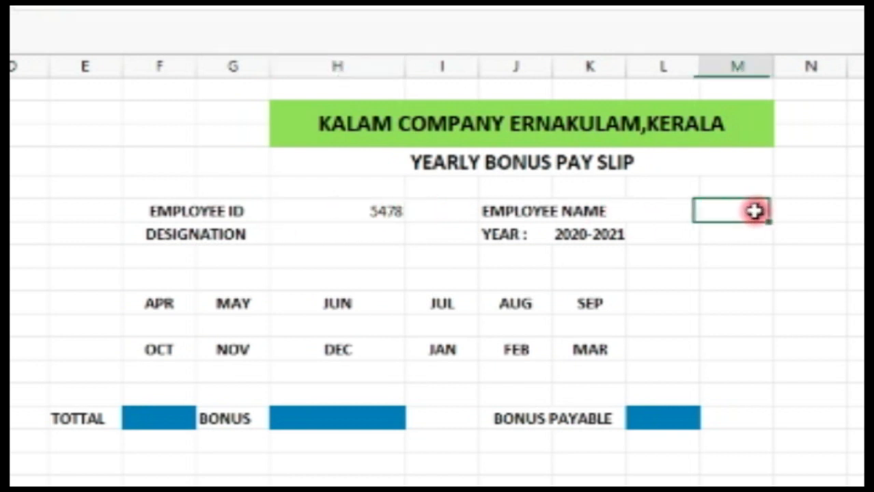
left_click(167, 304)
left_click(586, 348)
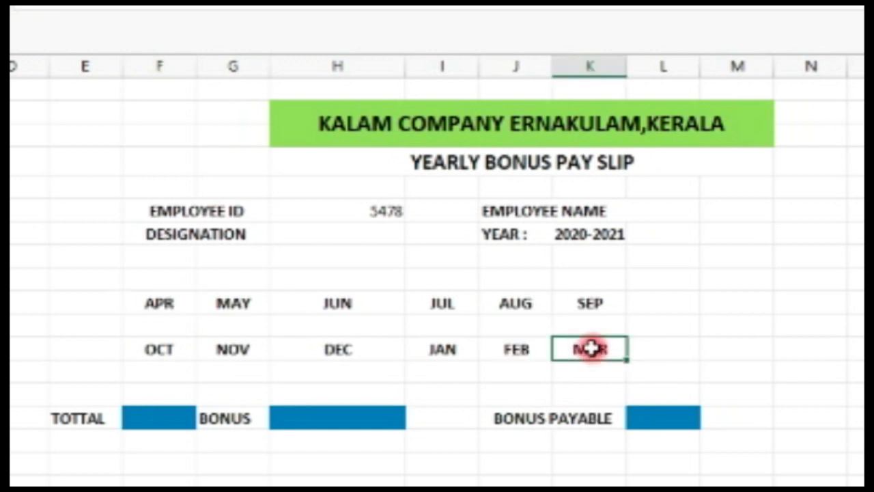
left_click(164, 418)
left_click(326, 418)
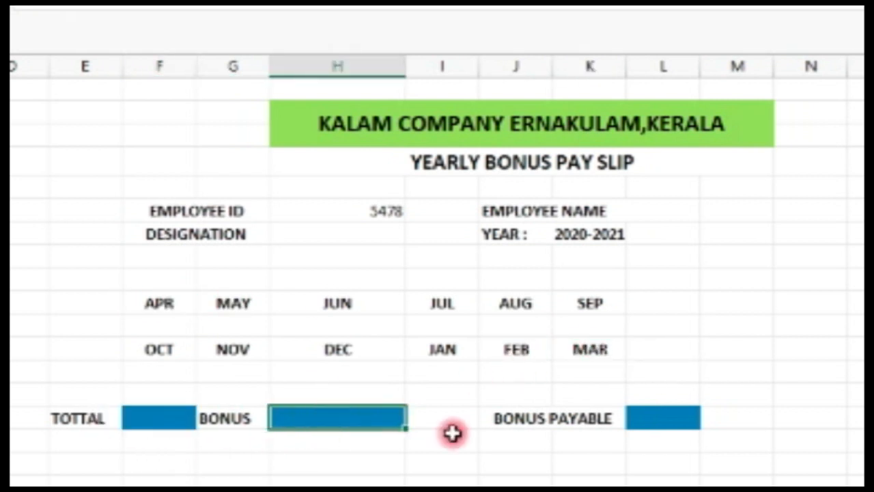
left_click(651, 417)
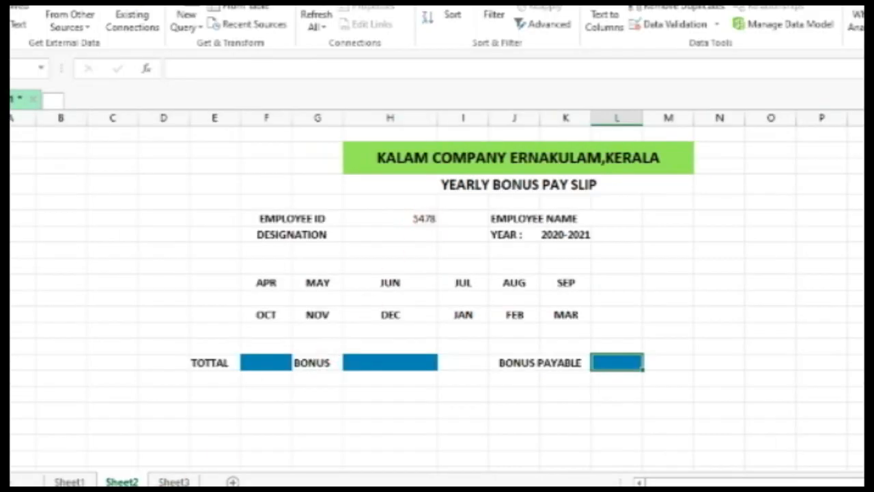
Step: Examine the first employee's name, designation, wages type and APR to TOTTAL amounts on Sheet3, then return to the pay slip
left_click(173, 481)
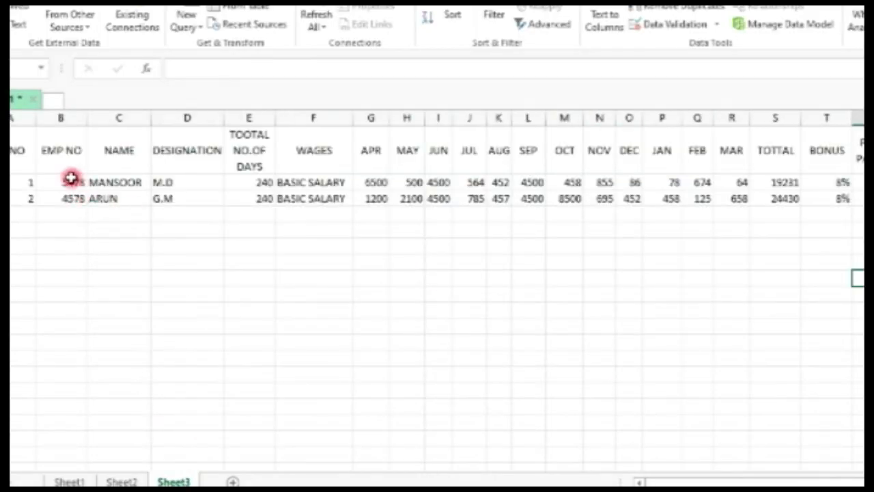
left_click(110, 184)
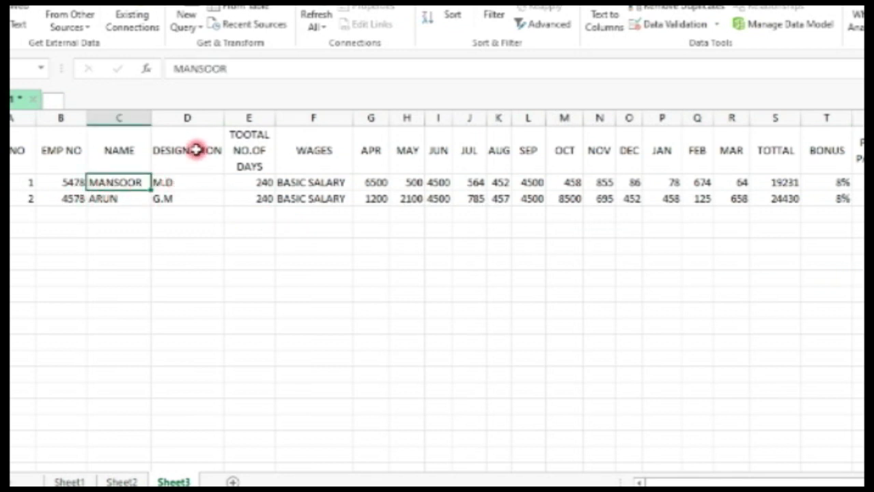
left_click(198, 181)
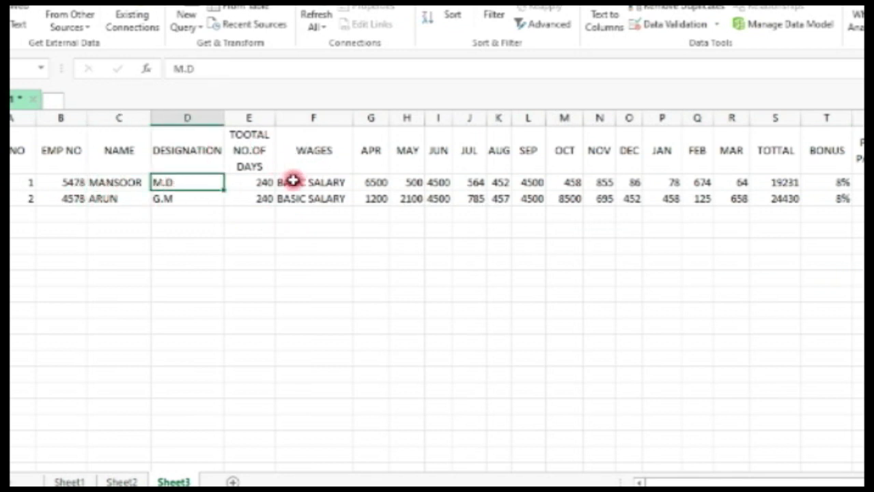
left_click(318, 184)
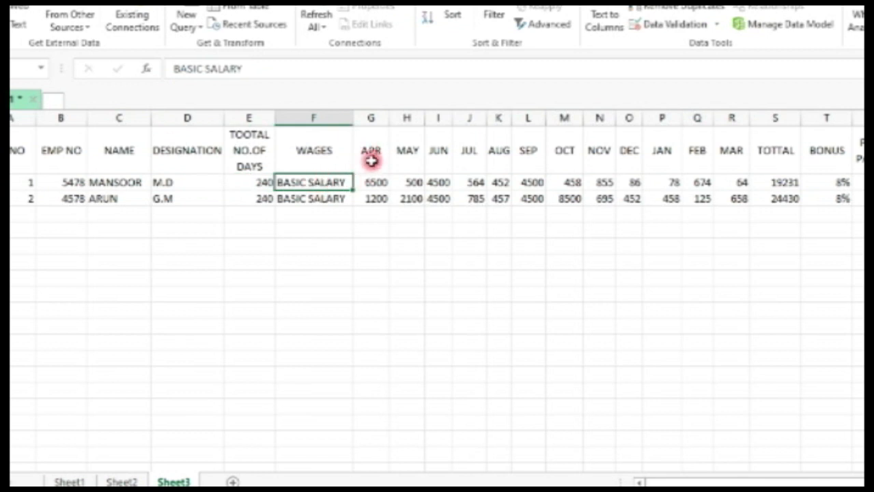
left_click_drag(376, 182, 790, 182)
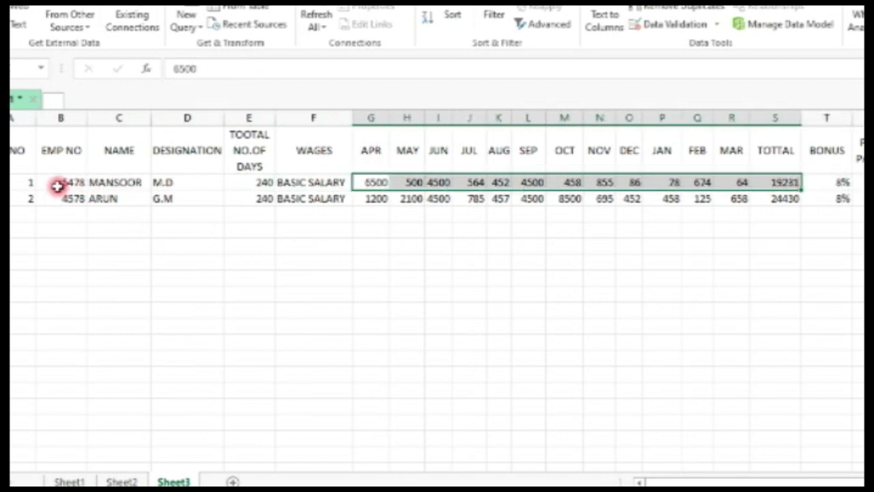
left_click(121, 482)
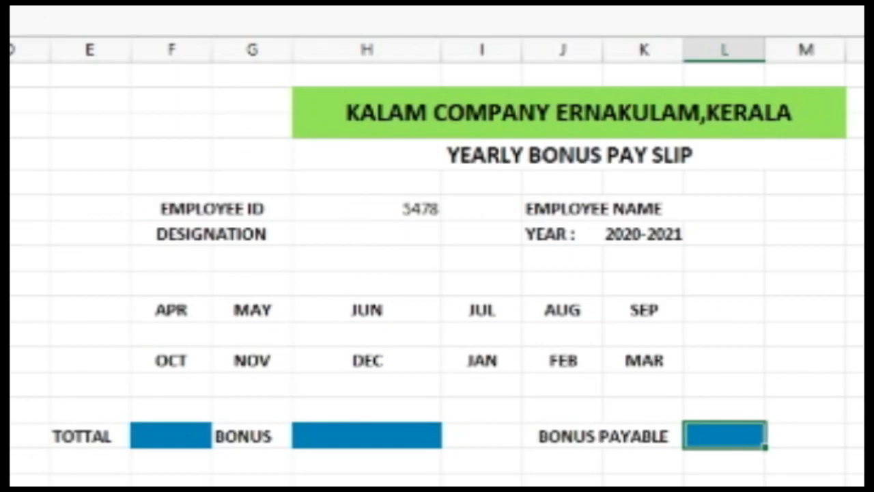
key("ctrl+Page_Up")
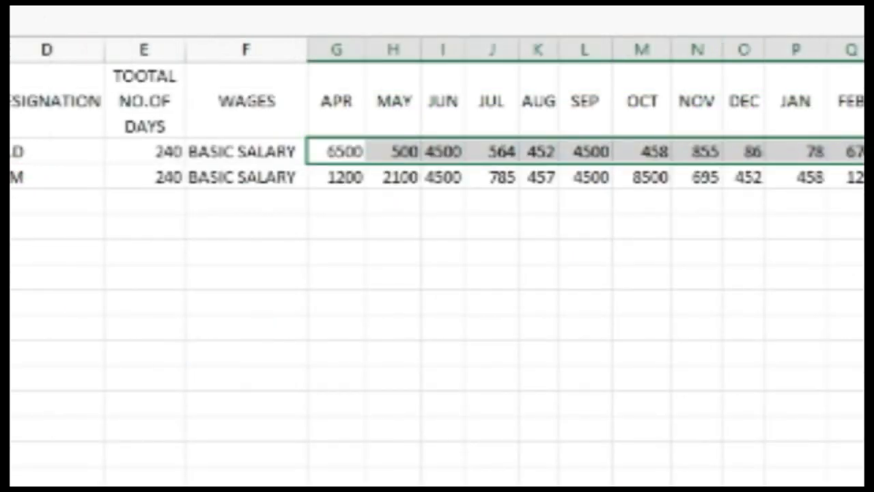
key("ctrl+Page_Down")
Step: Start a VLOOKUP formula in the employee name cell using the employee ID cell H6 as the lookup value
left_click(816, 215)
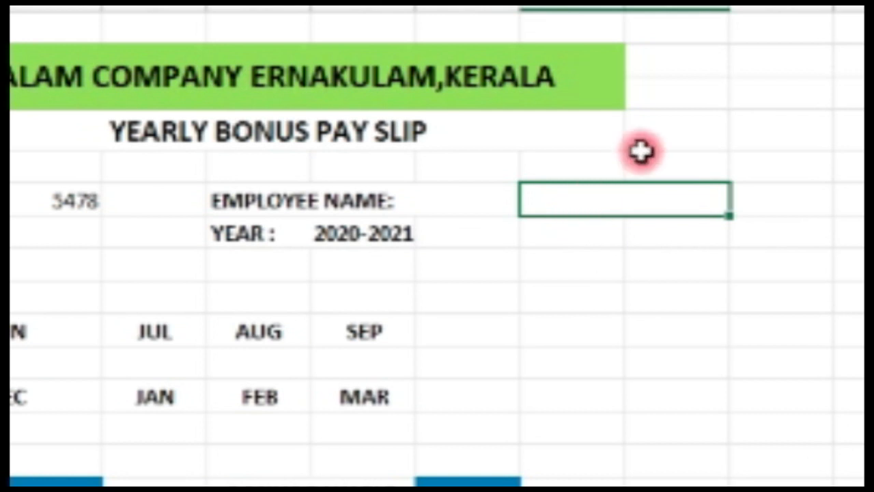
type("=VLOO")
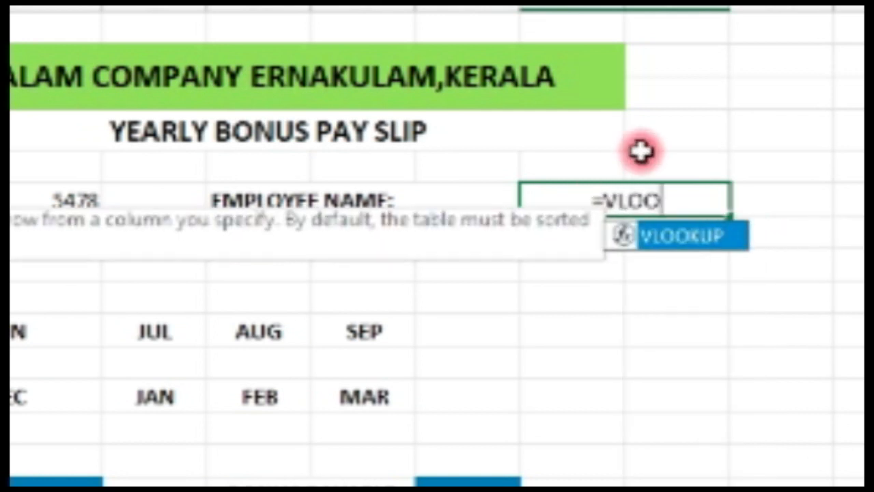
double_click(673, 238)
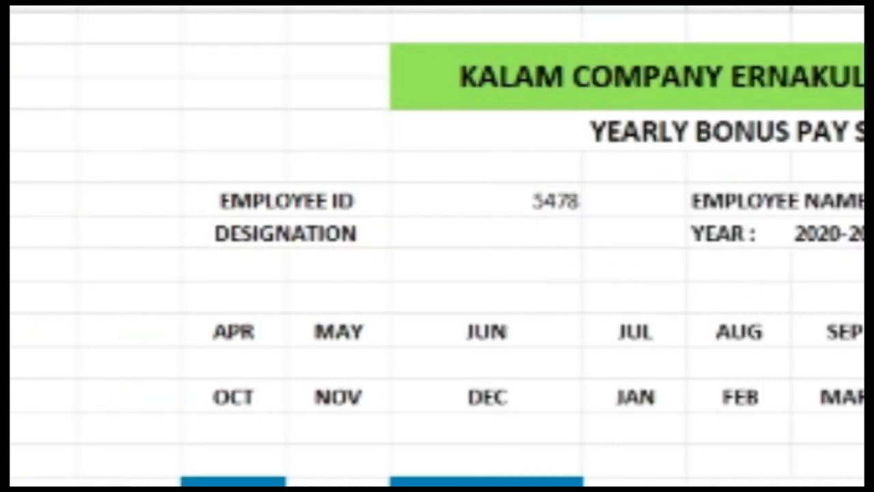
left_click(472, 210)
key("ctrl+c")
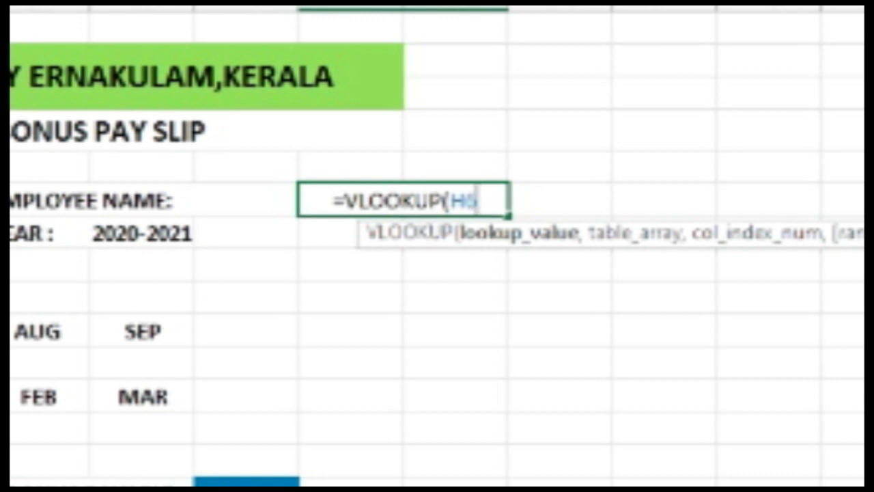
type(",")
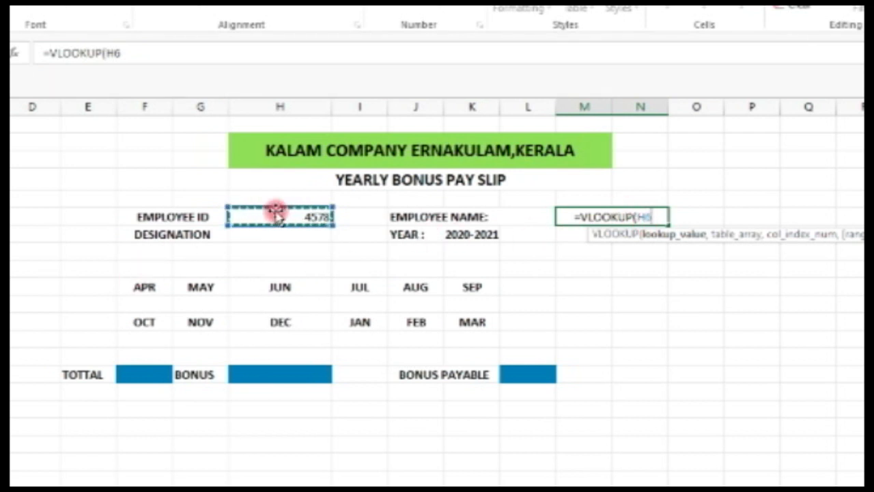
type(",")
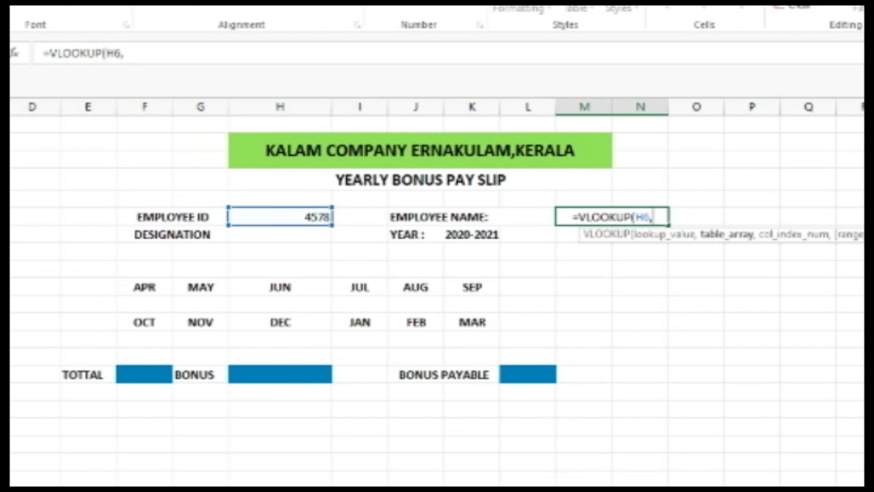
Step: Complete the name lookup with the table range Sheet3!B2:U3, column index 2 and range lookup 0
key("ctrl+Page_Up")
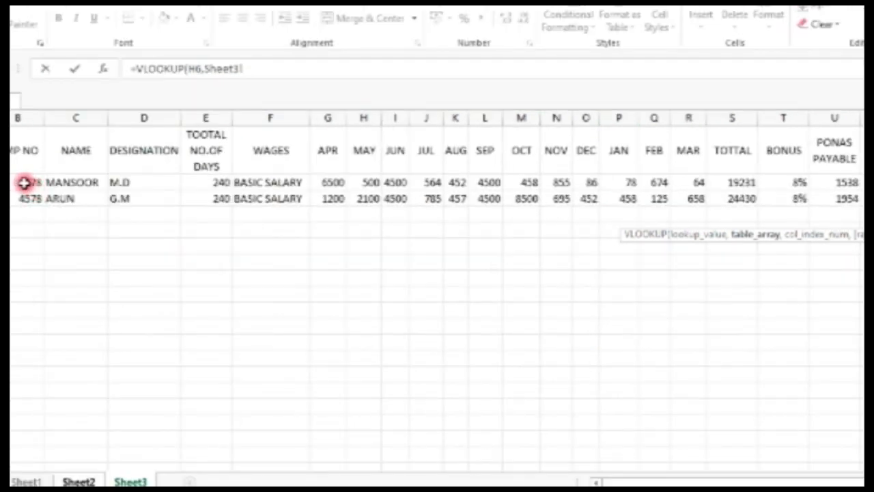
left_click_drag(23, 182, 846, 192)
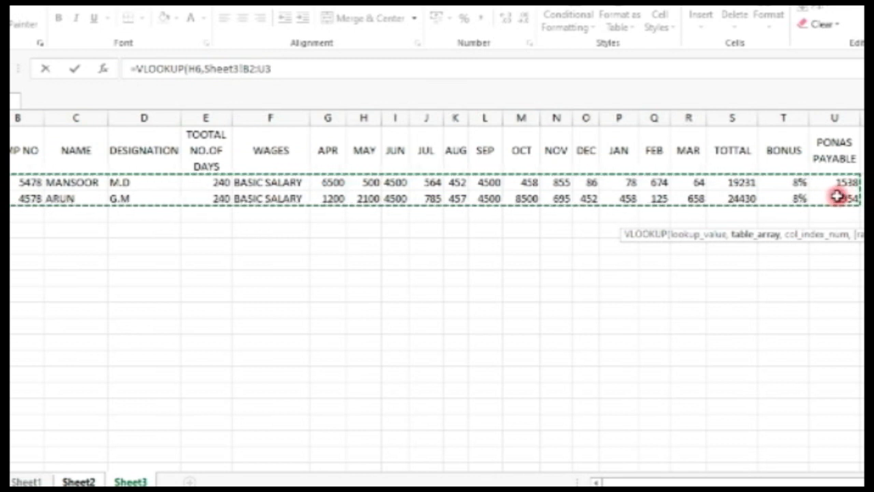
type(",")
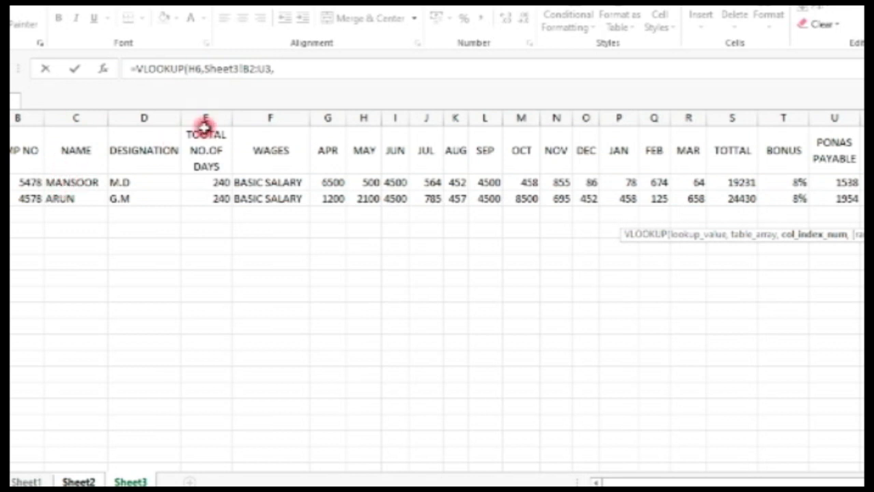
left_click(308, 70)
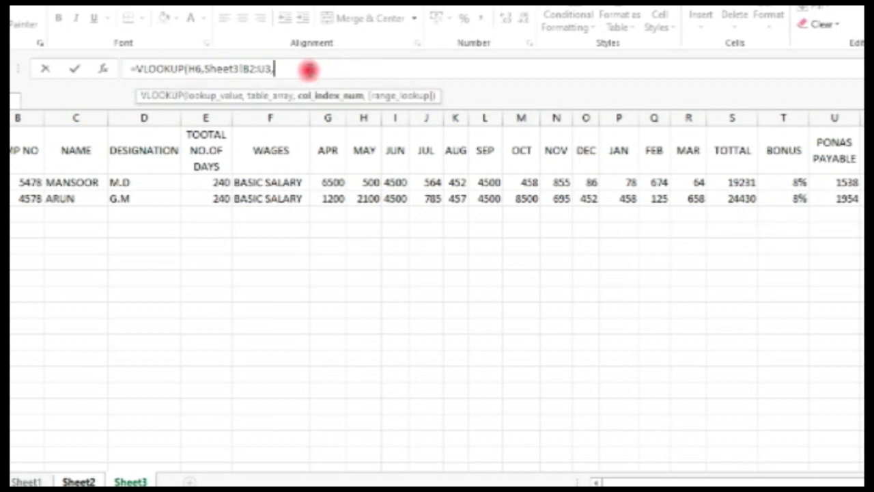
type("2,0")
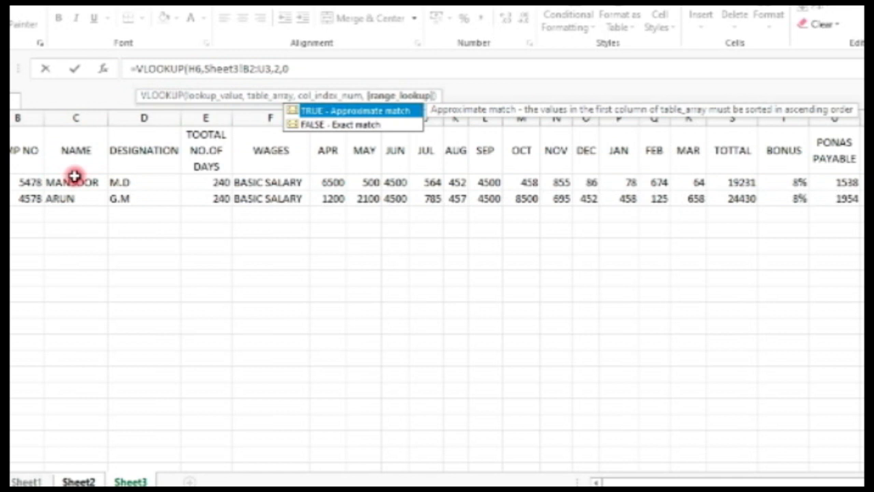
type(")")
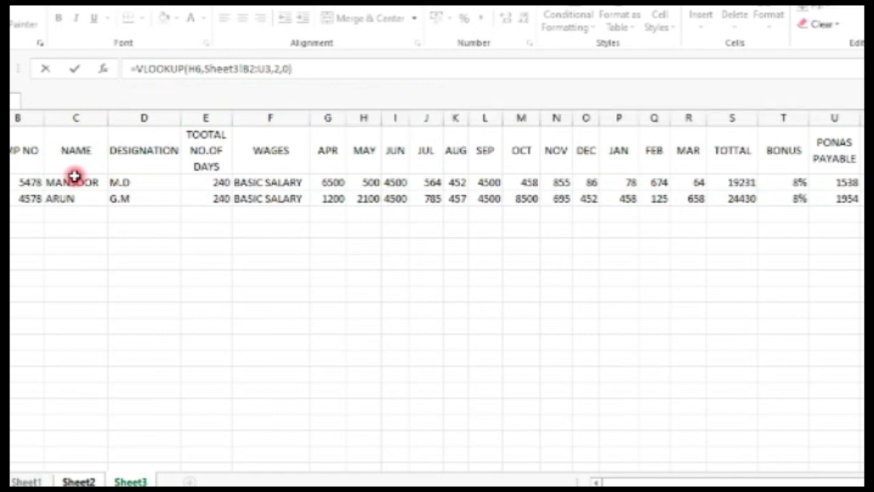
key("Return")
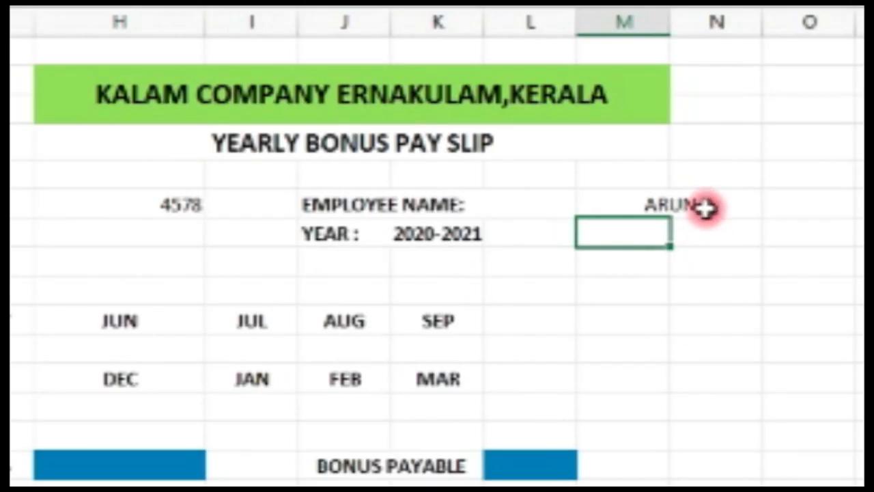
Step: Compare the looked-up employee name with the second employee's number and name on Sheet3, then return to the pay slip
left_click(704, 208)
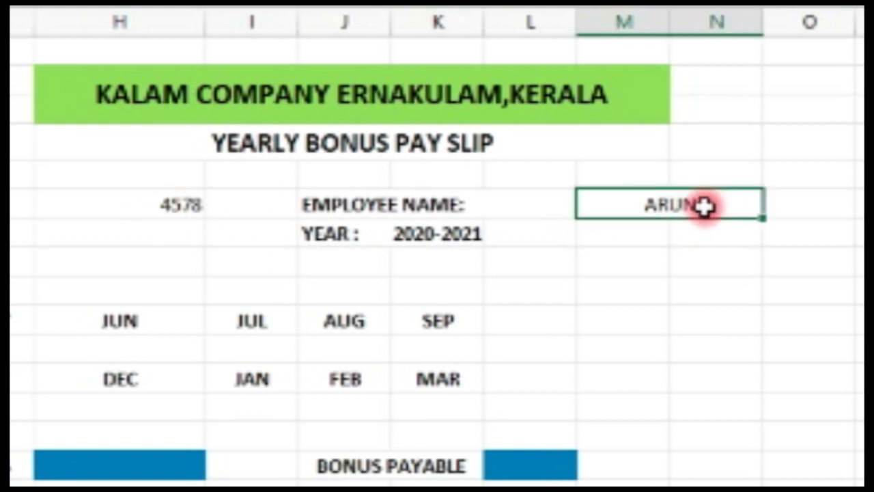
key("ctrl+Page_Up")
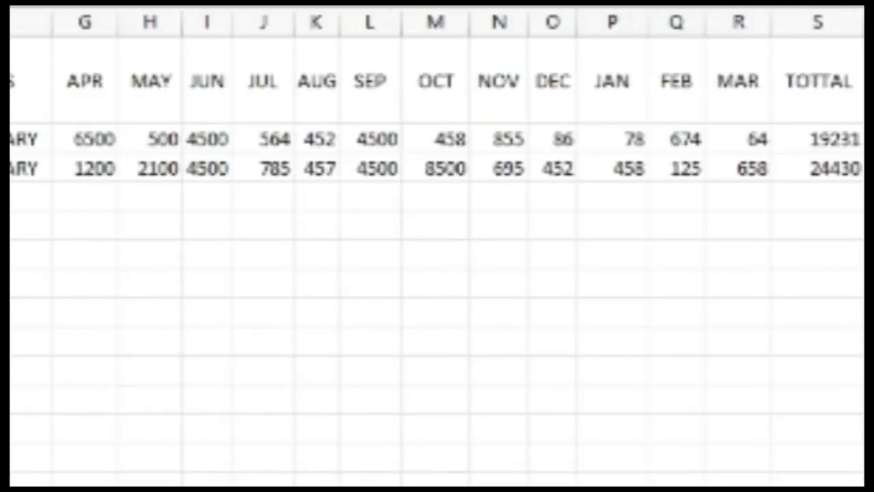
left_click(142, 176)
left_click(264, 176)
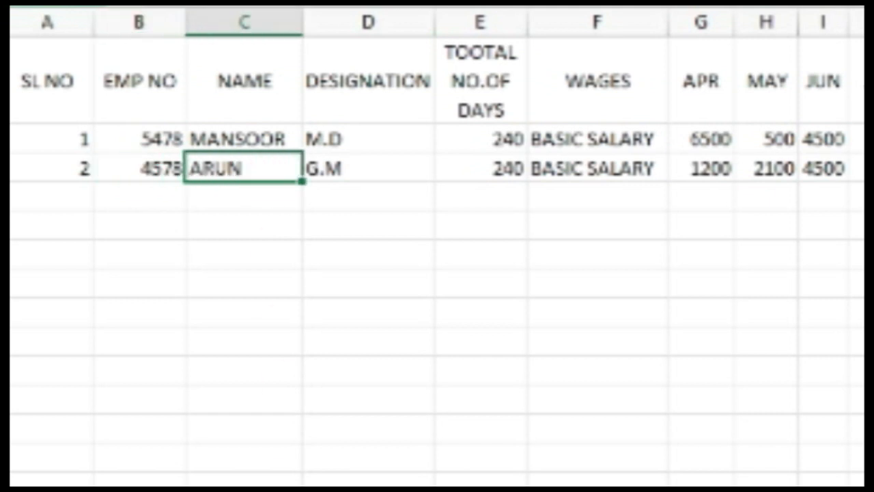
key("ctrl+Page_Down")
Step: Choose the first employee number in the ID drop-down and check the employee name cell
left_click(414, 351)
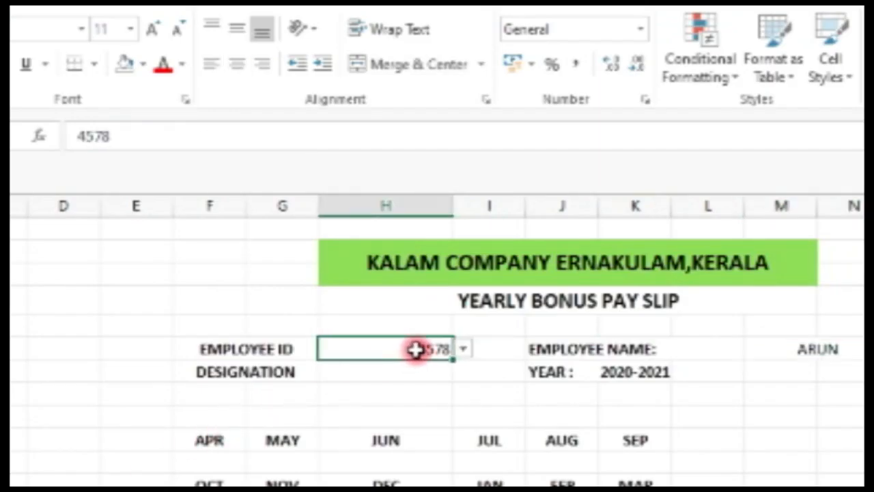
left_click(463, 350)
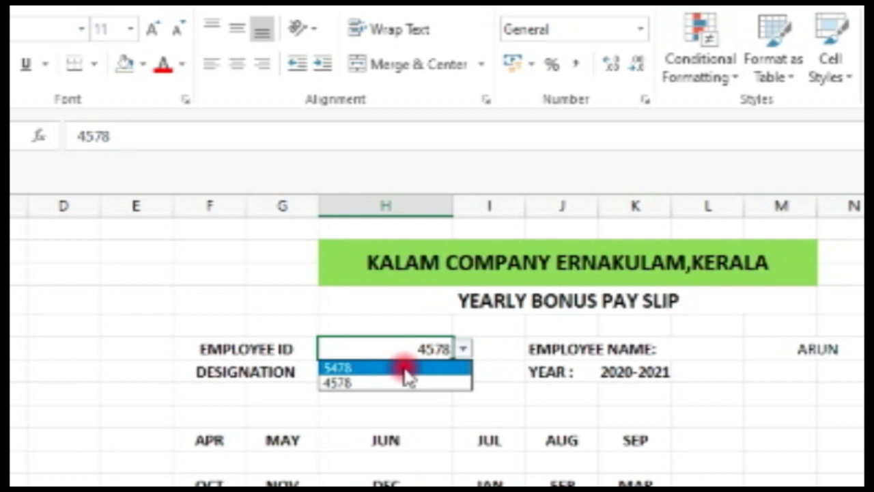
left_click(405, 368)
left_click(810, 347)
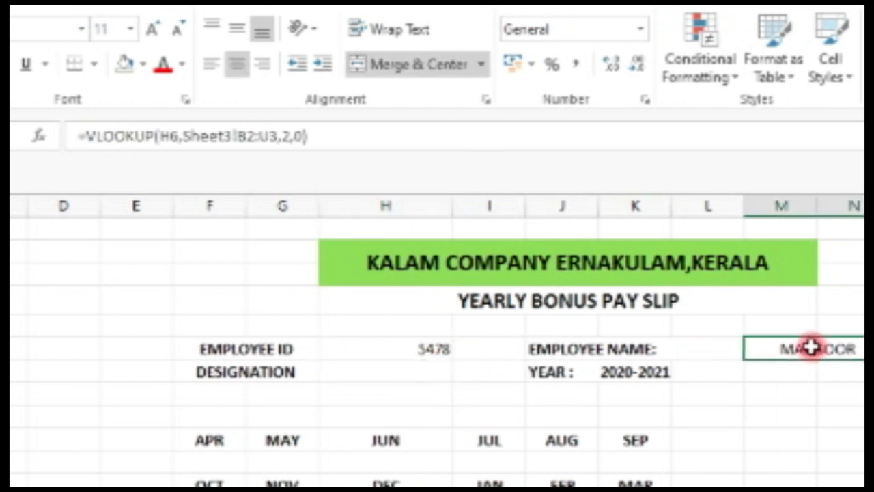
Step: Copy the employee name cell's VLOOKUP formula text and paste it into the designation cell
left_click(381, 369)
double_click(817, 347)
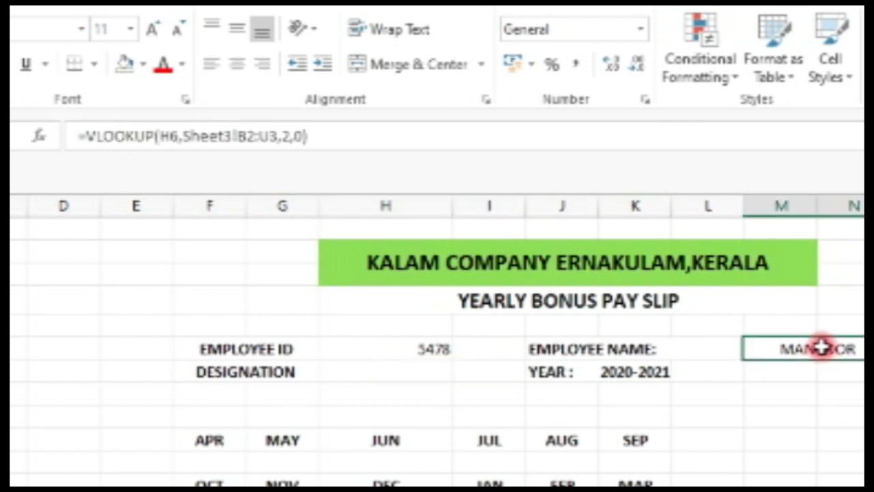
left_click_drag(361, 136, 43, 137)
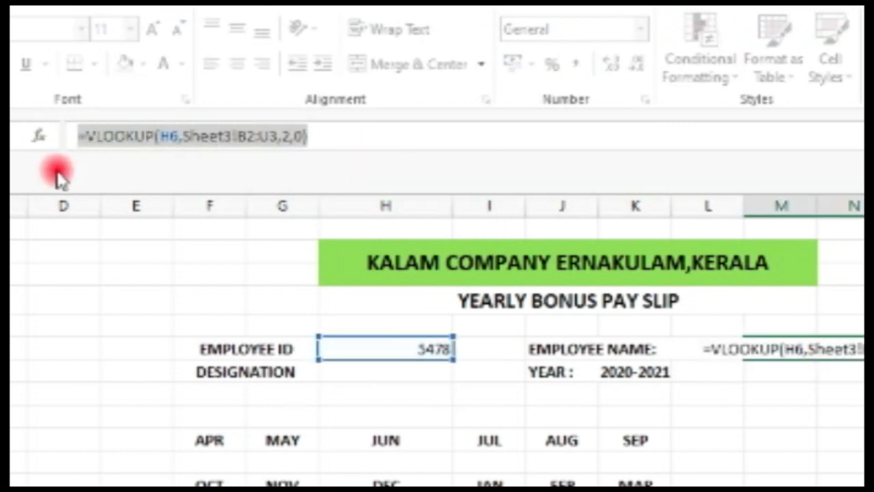
key("Return")
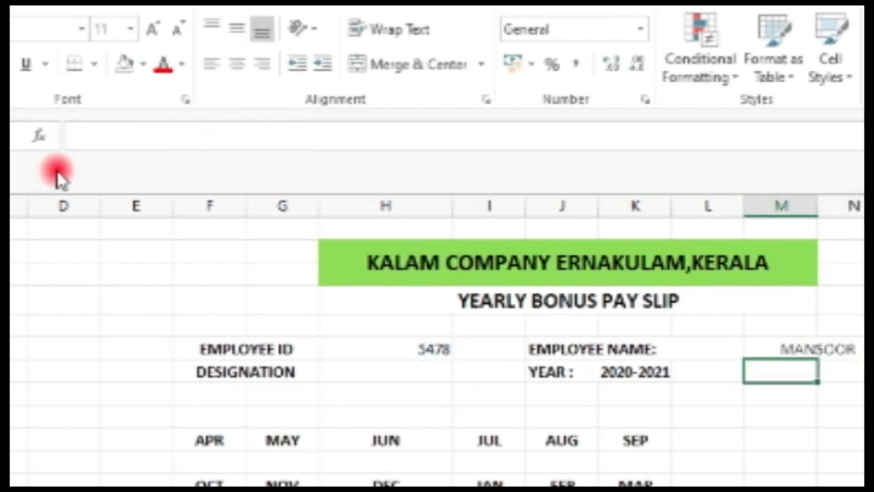
double_click(835, 350)
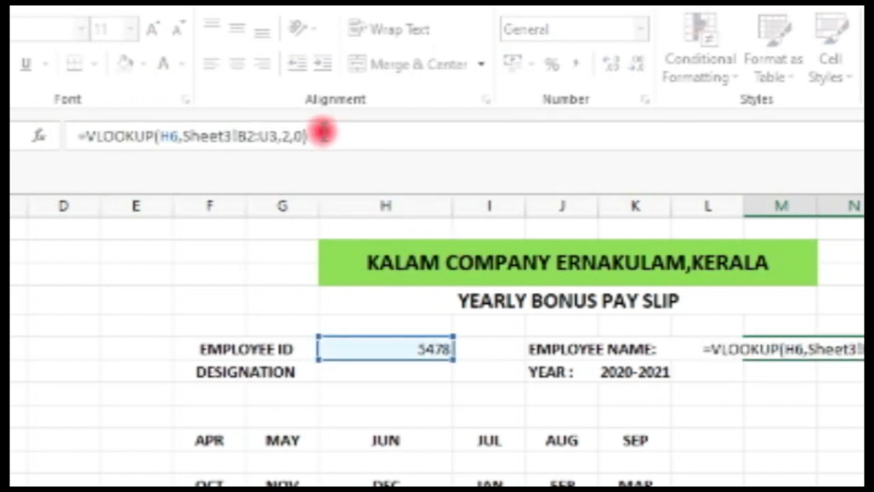
left_click_drag(324, 135, 75, 137)
key("ctrl+c")
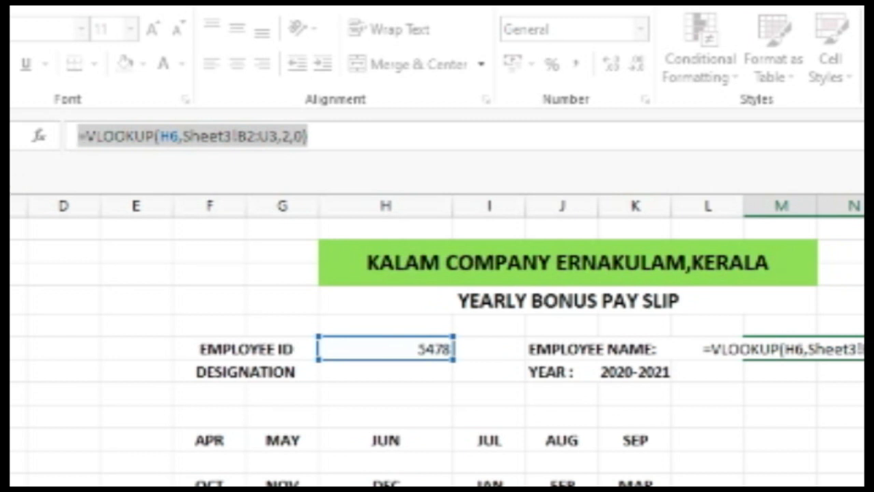
key("Return")
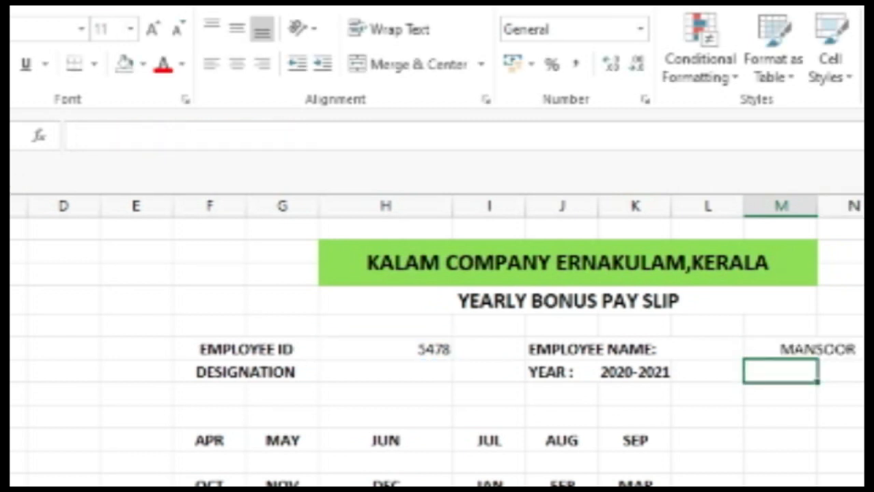
double_click(381, 371)
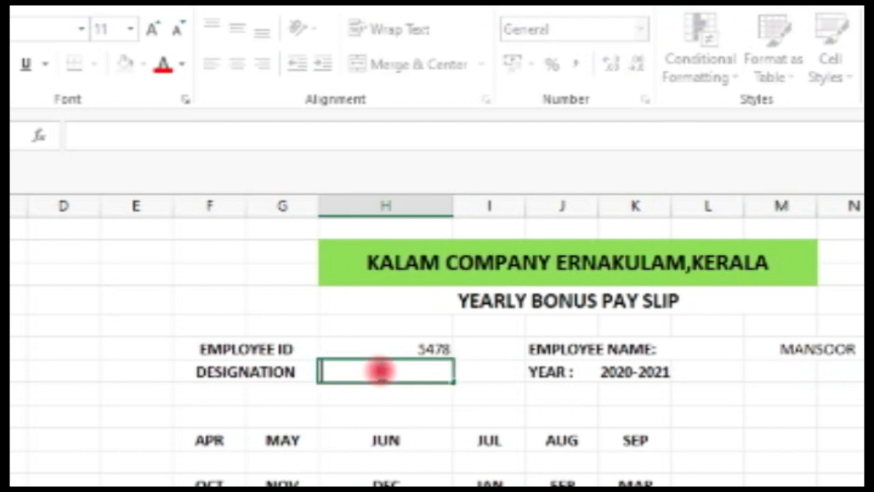
key("ctrl+v")
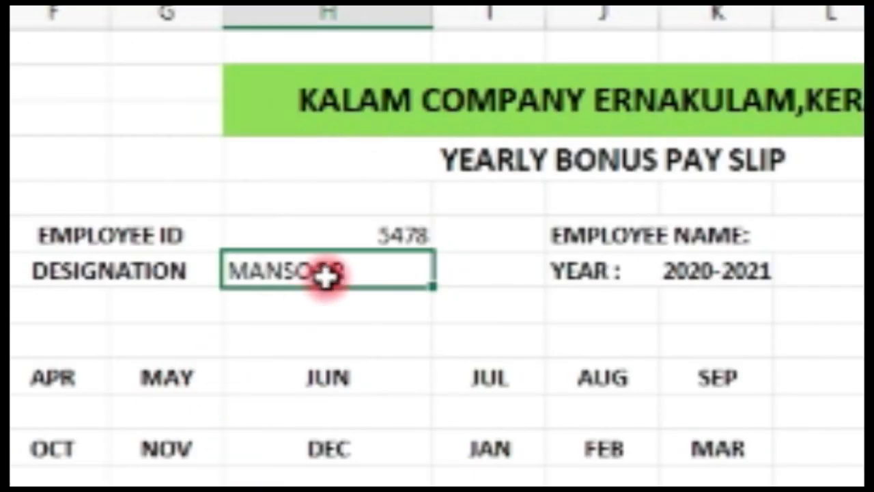
Step: Change the column index in the designation cell's VLOOKUP formula to 3
double_click(342, 279)
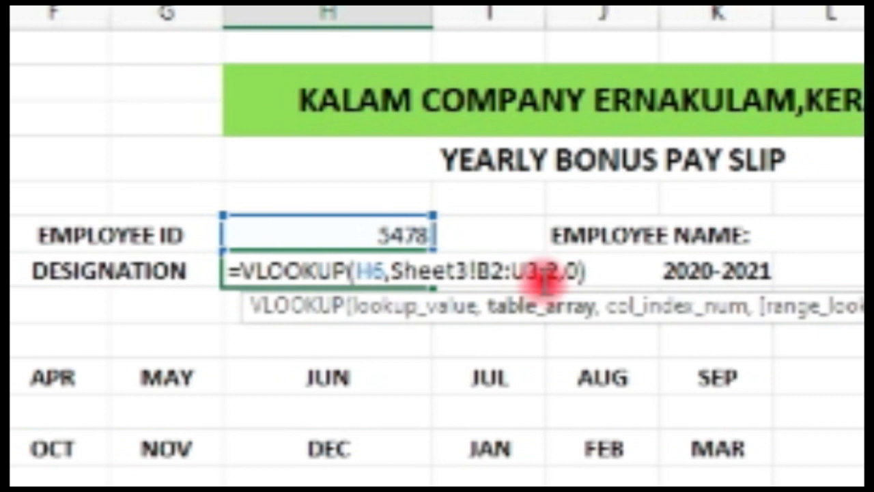
left_click(560, 269)
key("BackSpace")
type("3")
key("Return")
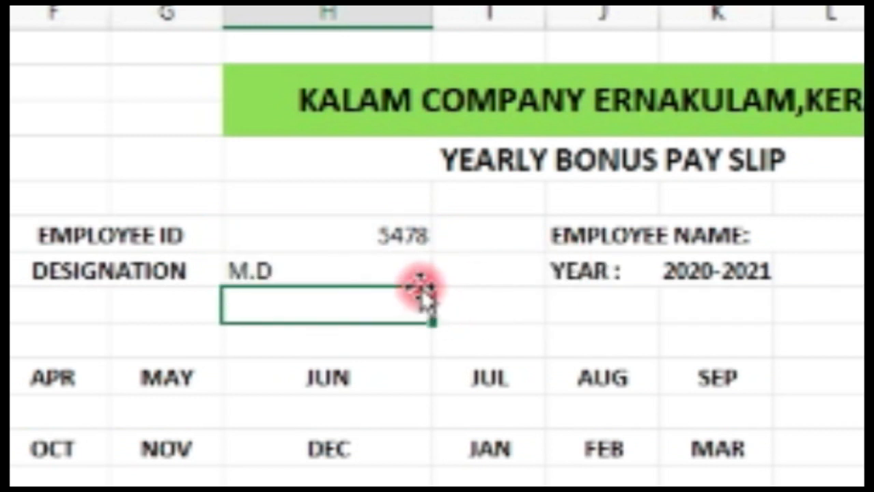
Step: Choose the second employee number in the ID drop-down to test the designation lookup
left_click(400, 233)
left_click(448, 235)
left_click(400, 287)
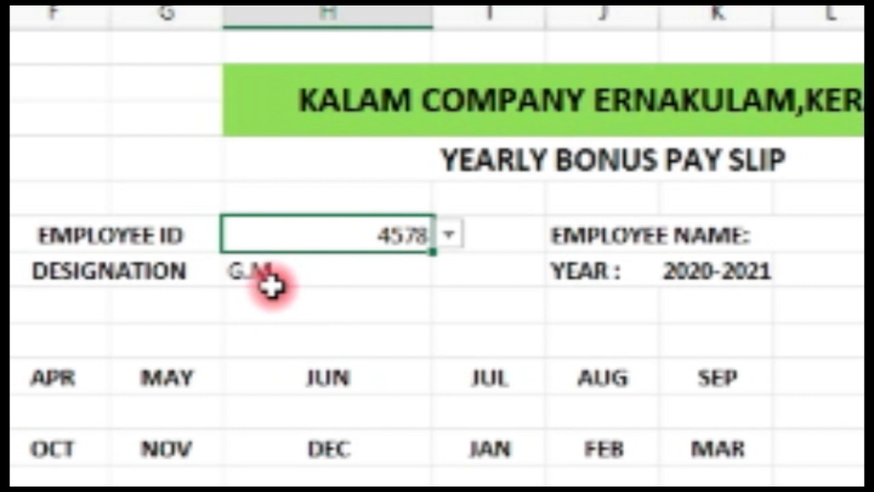
Step: Paste the formula =VLOOKUP(H6,Sheet3!B2:U3,2,0) into the wage cell under APR and review its column index
left_click(68, 410)
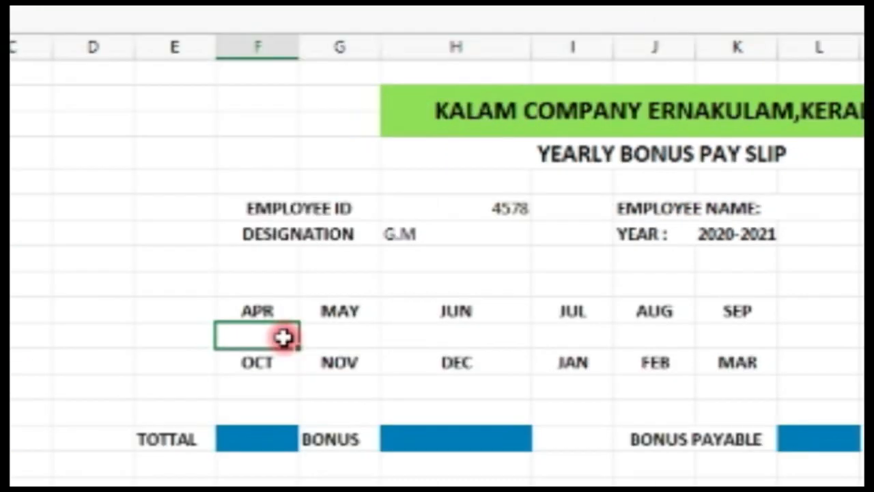
type("ARUN")
double_click(283, 336)
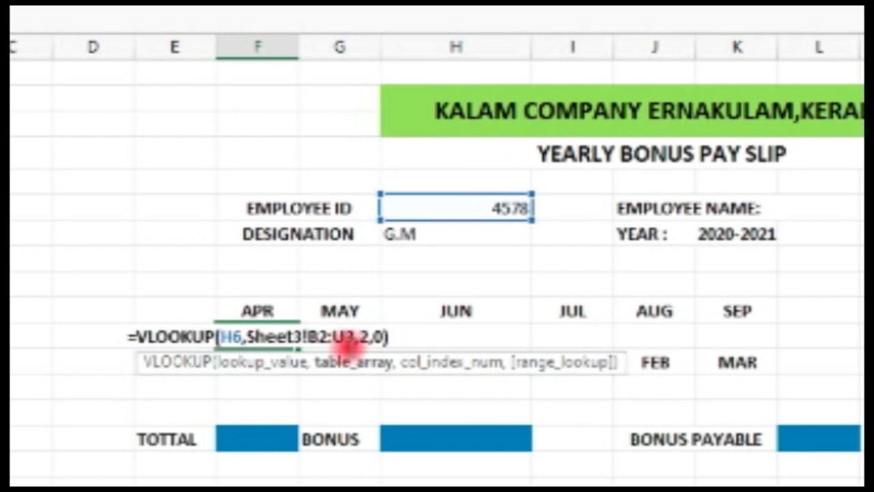
left_click(370, 336)
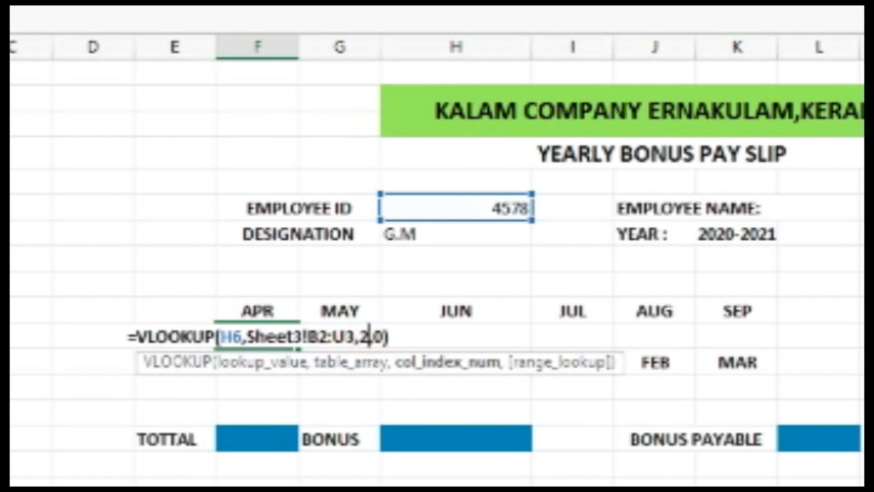
key("Return")
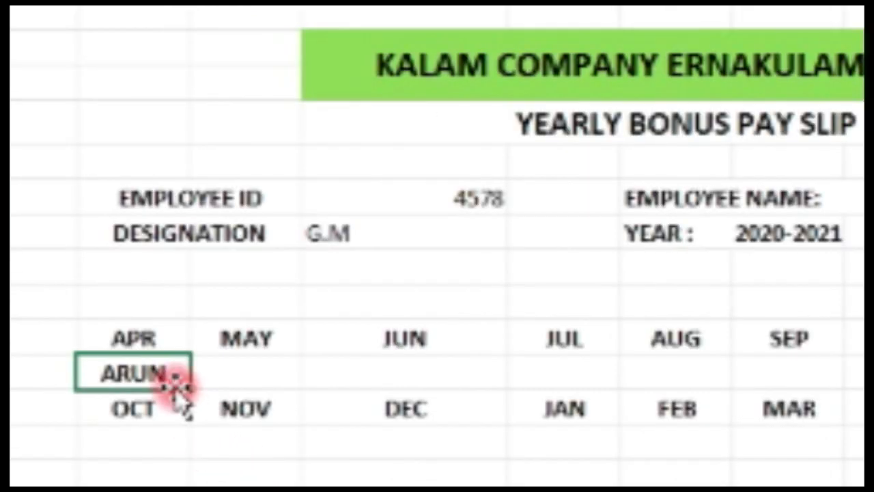
Step: Set the column index of the APR cell's VLOOKUP to 6 and check the second employee's April wage in Sheet3
double_click(164, 381)
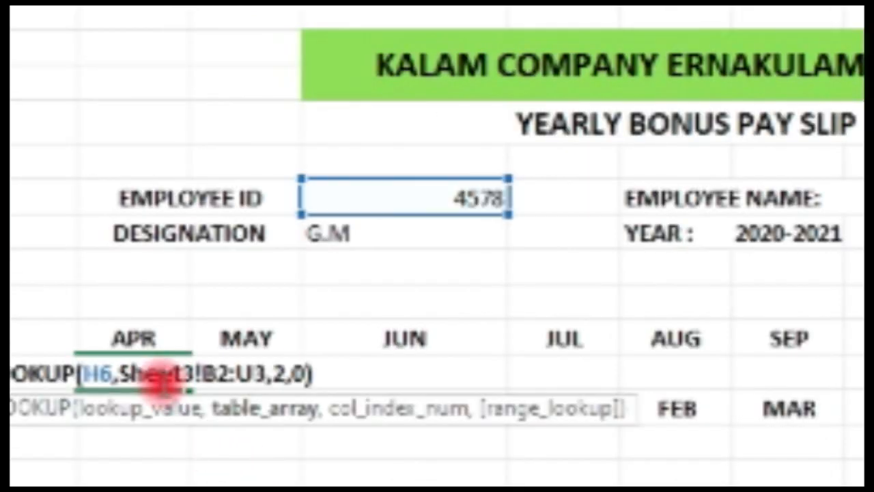
left_click(287, 372)
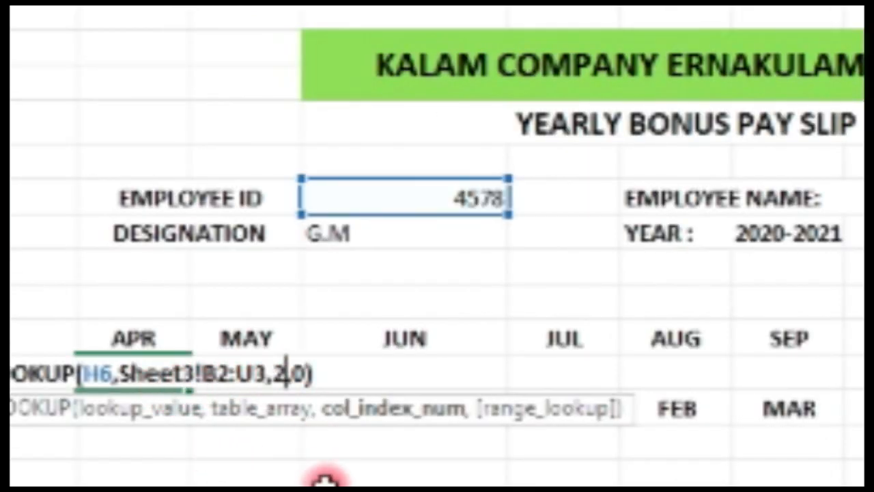
key("BackSpace")
type("6")
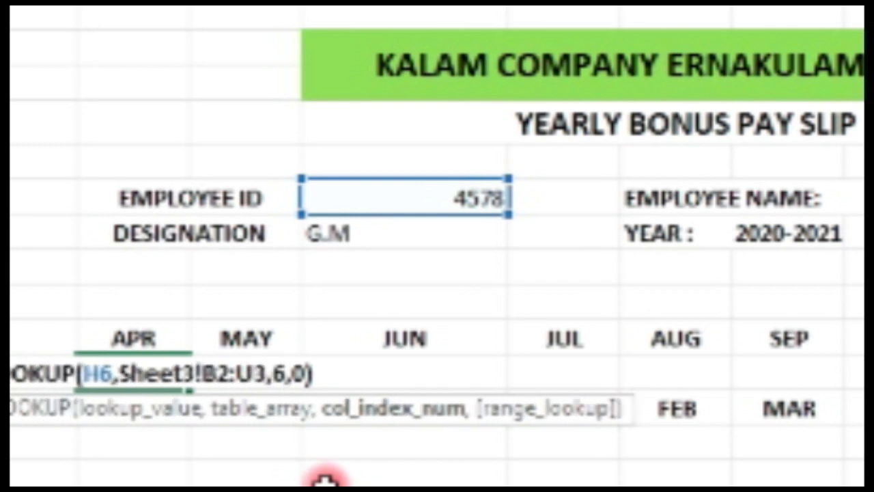
key("Return")
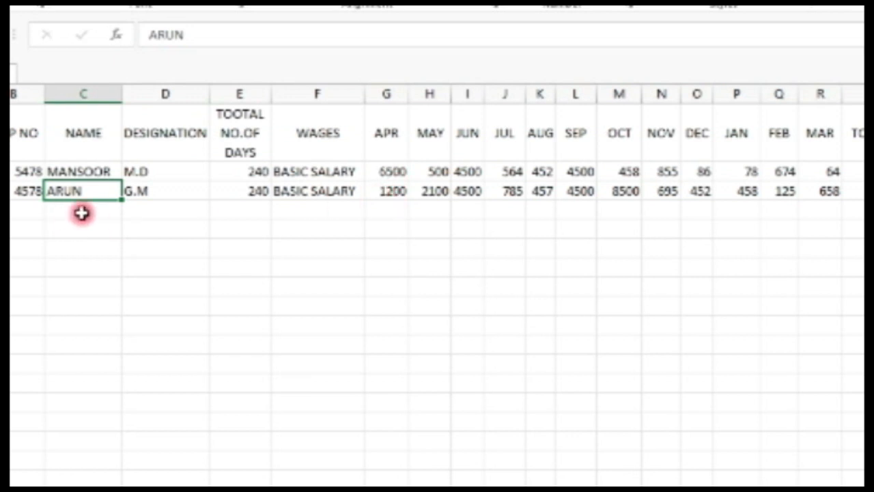
left_click(382, 195)
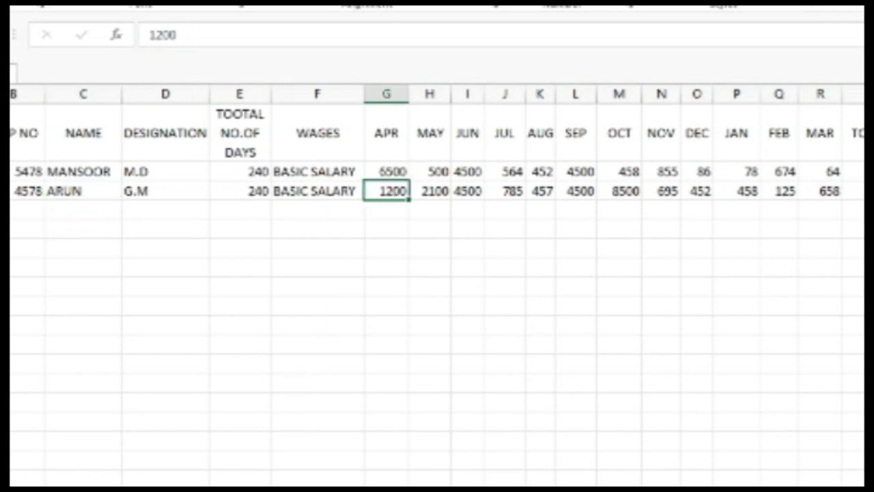
key("Return")
Step: Paste the VLOOKUP formula into the cell under MAY and set its column index to 7
left_click(336, 308)
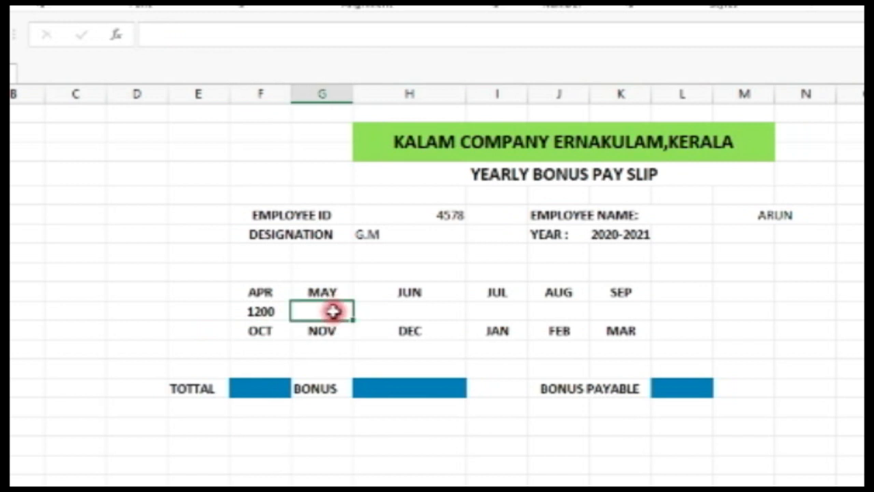
key("ctrl+v")
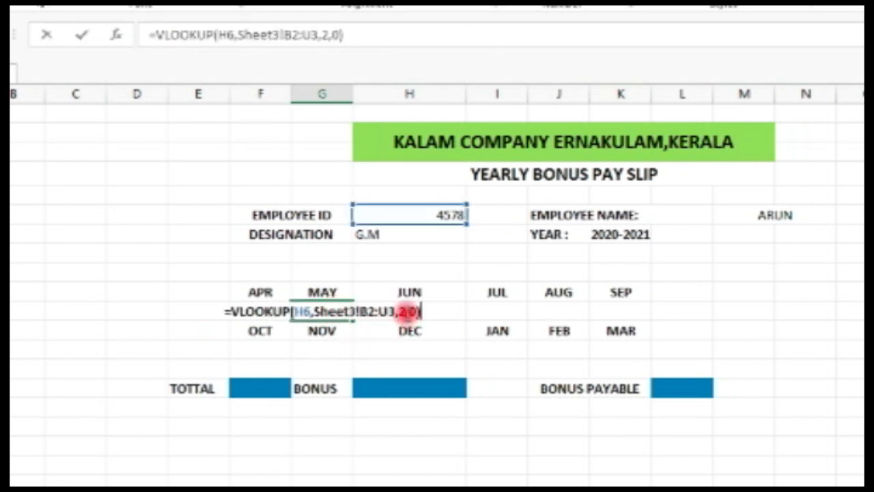
left_click(406, 312)
key("BackSpace")
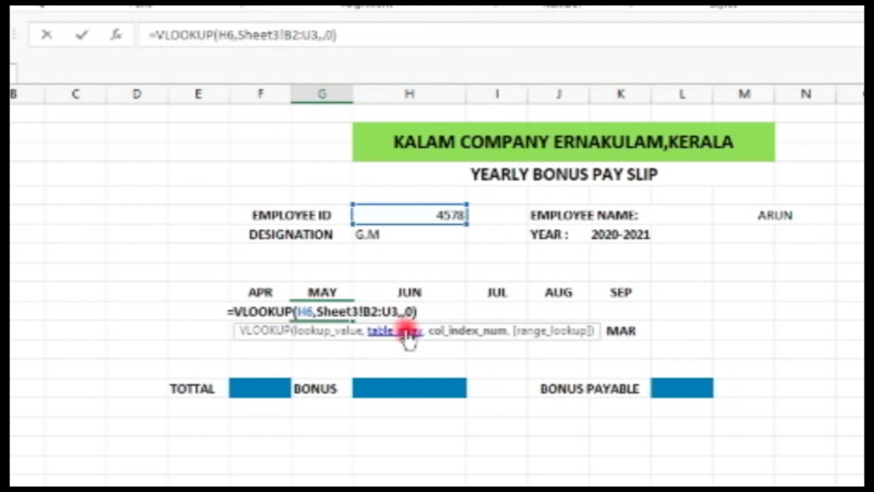
type("7")
key("Return")
left_click(317, 314)
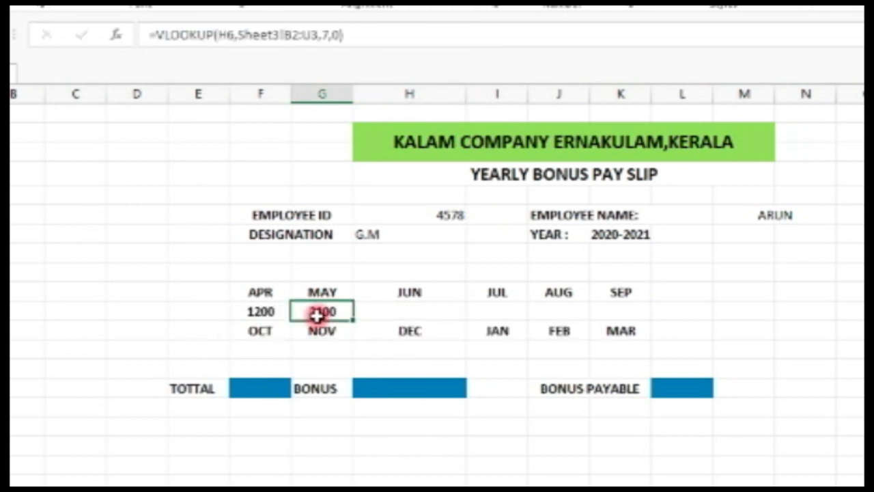
Step: Review the month columns up to MAR in Sheet3, and paste the VLOOKUP formula under JUN with column index 7
key("ctrl+Page_Up")
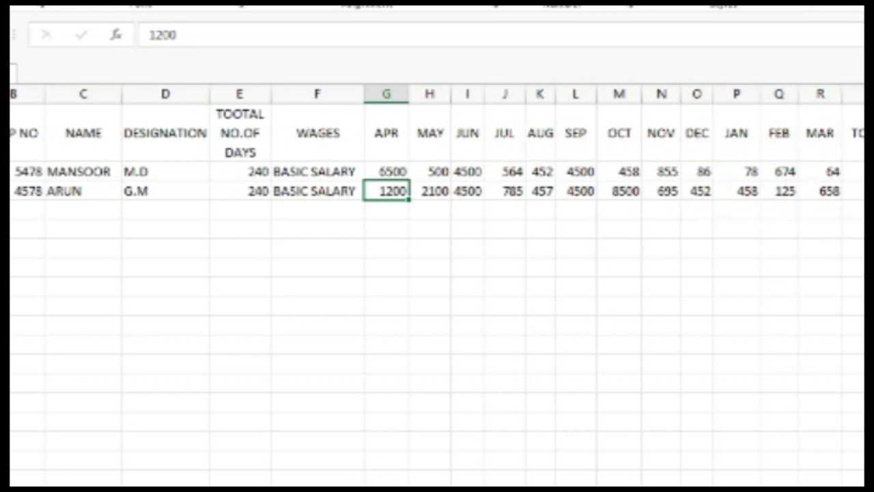
left_click(825, 191)
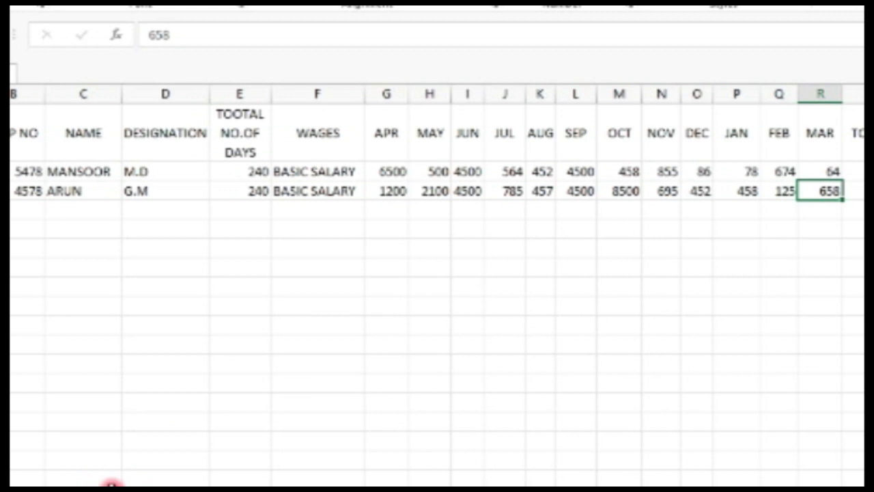
left_click(102, 487)
double_click(415, 313)
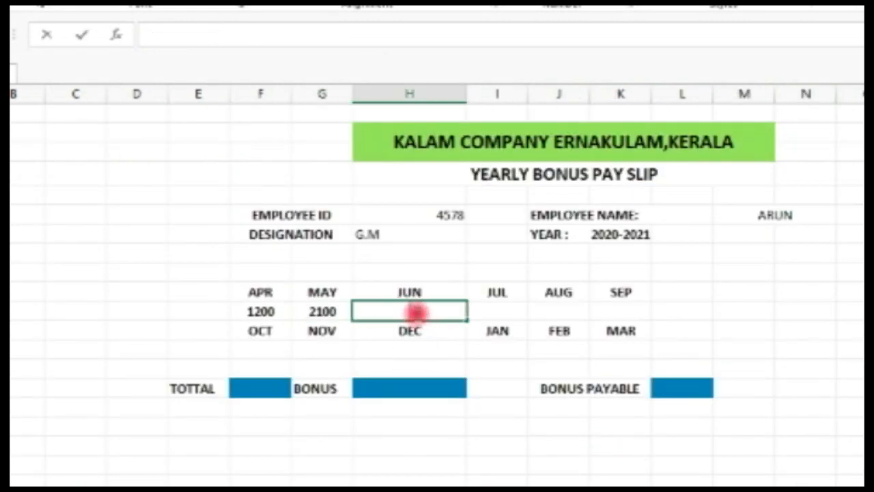
key("ctrl+v")
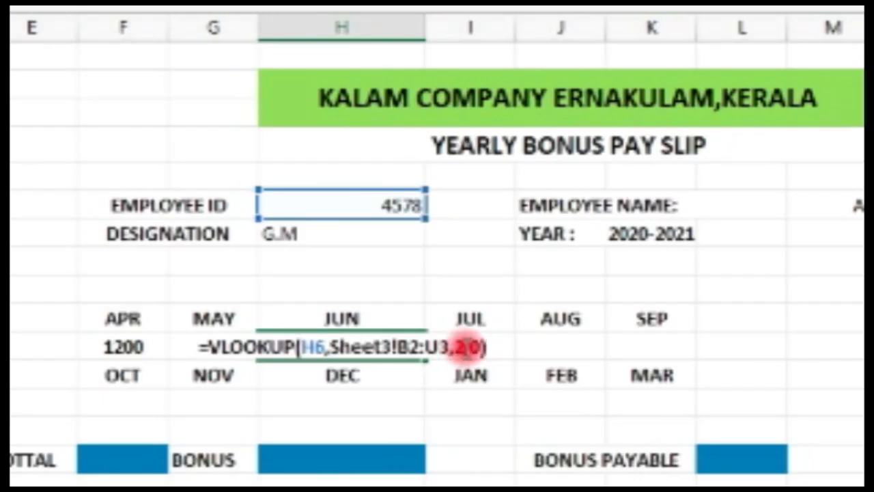
left_click(495, 312)
key("BackSpace")
type("7")
key("Return")
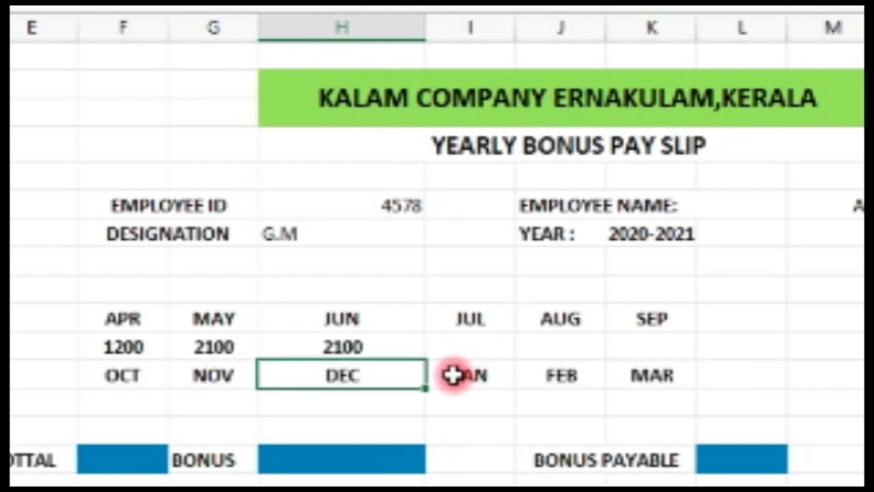
Step: Correct the column index in the JUN cell's VLOOKUP formula to 8
double_click(396, 345)
left_click(463, 340)
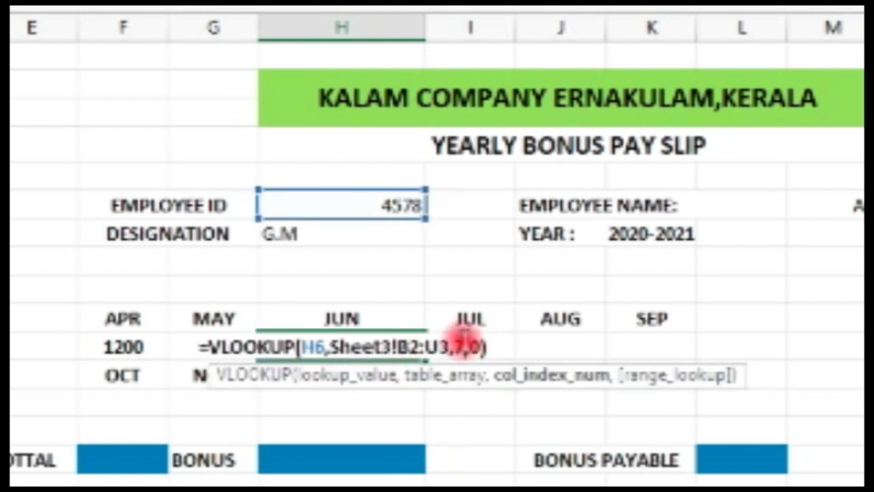
key("BackSpace")
type("8")
key("Return")
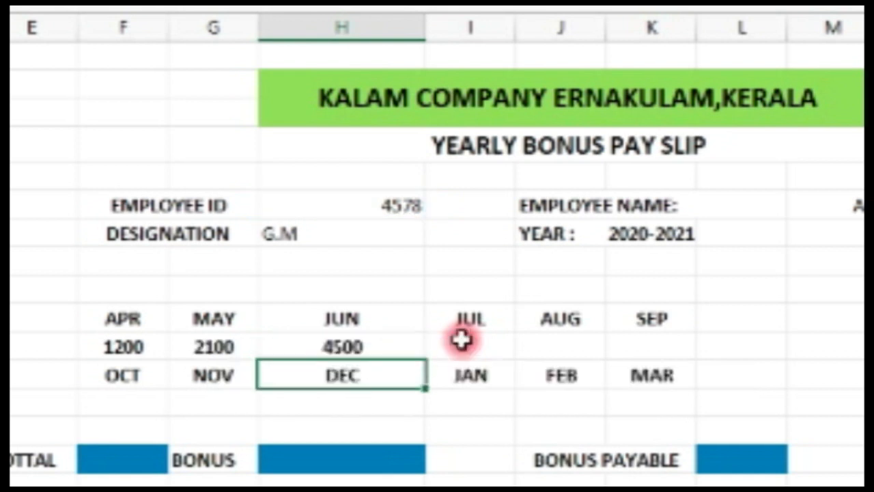
Step: Paste the VLOOKUP formula into the cell under JUL and try to replace its column index
left_click(498, 348)
key("ctrl+v")
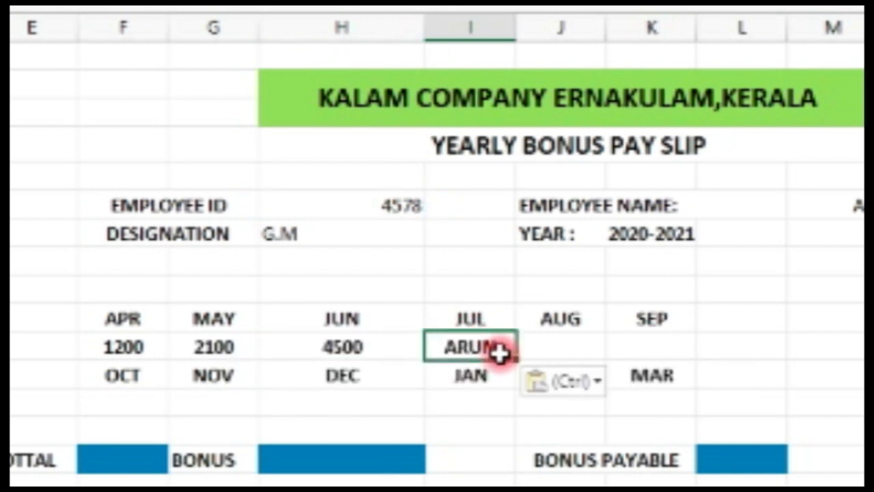
double_click(500, 353)
left_click(594, 346)
key("BackSpace")
type("+")
key("Return")
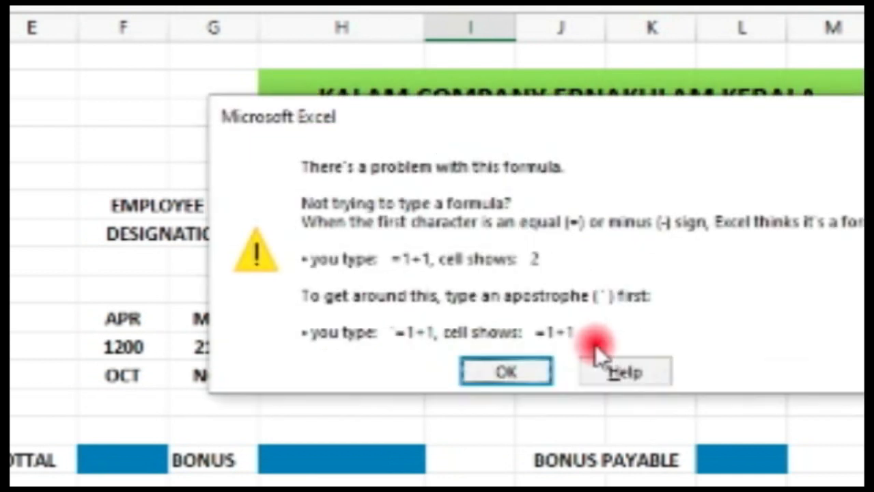
Step: Dismiss the formula error and set the column index in the JUL cell's VLOOKUP to 9
left_click(487, 369)
left_click(596, 349)
key("BackSpace")
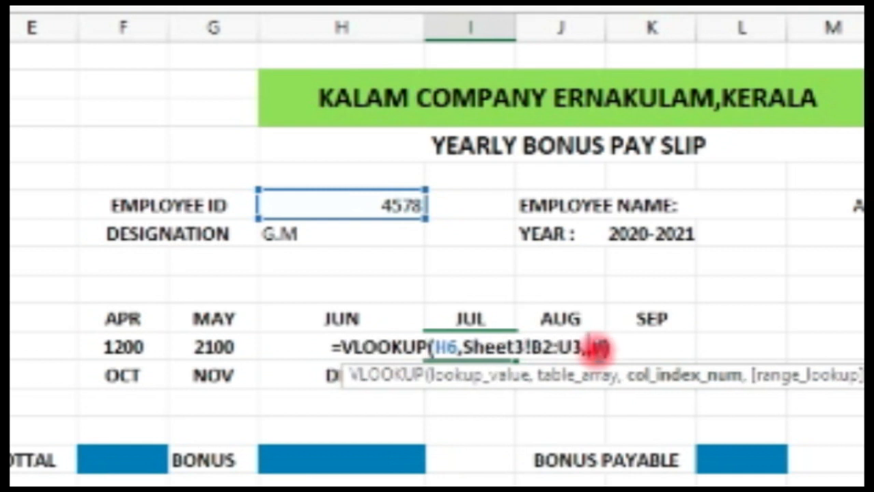
type("9")
key("Return")
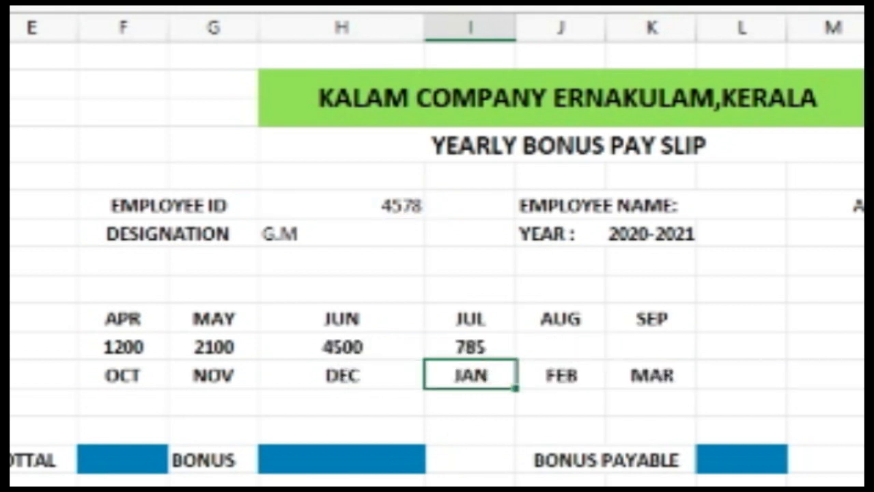
Step: Compare the pay slip's JUL lookup with the second employee's July wage in Sheet3
left_click(205, 487)
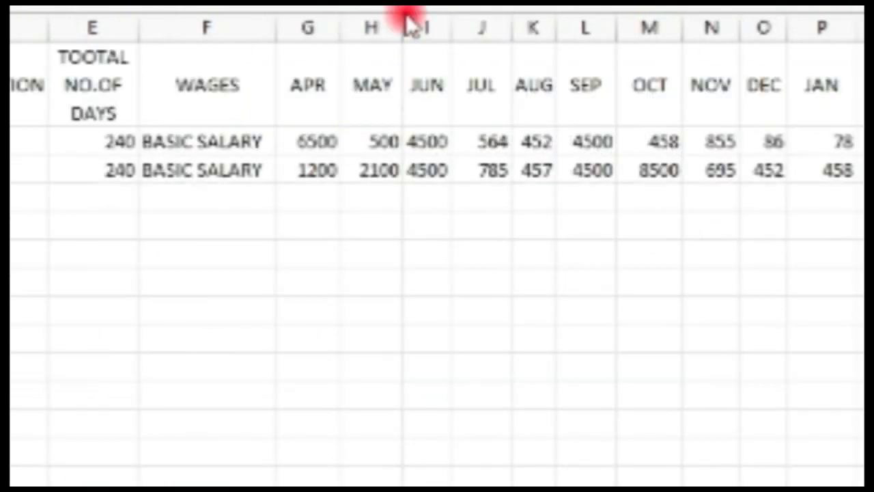
left_click(492, 174)
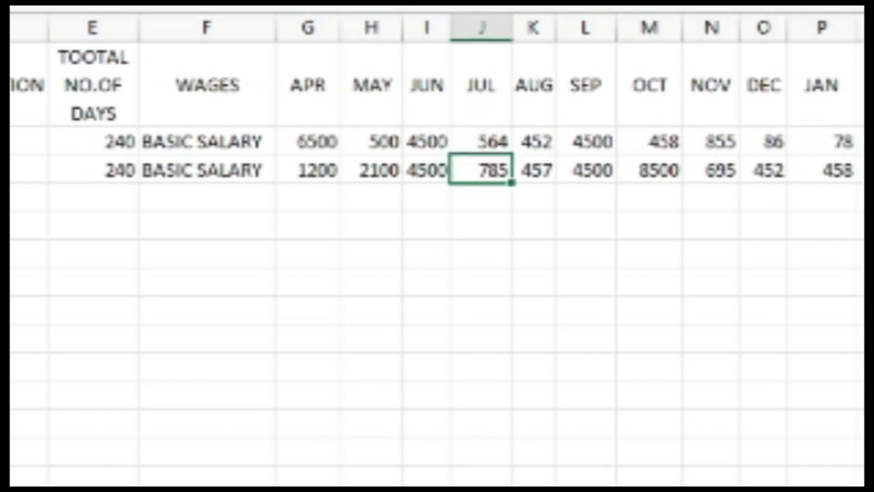
key("ctrl+Page_Up")
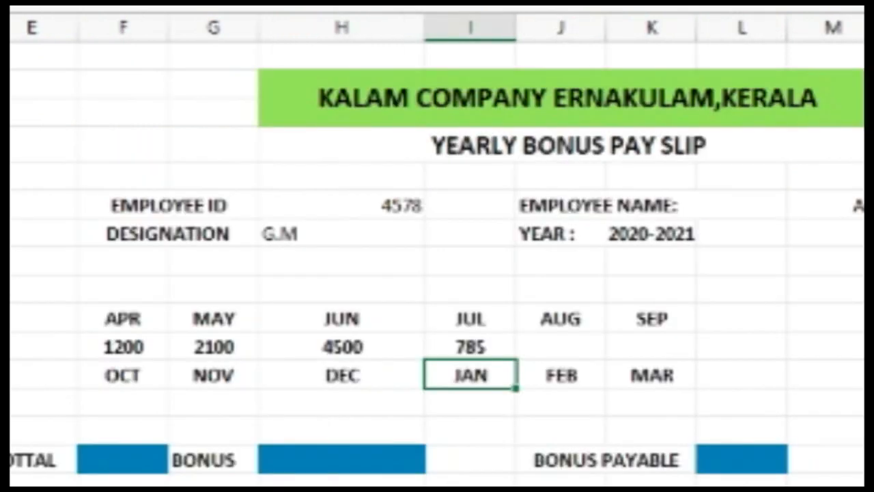
double_click(495, 348)
key("Return")
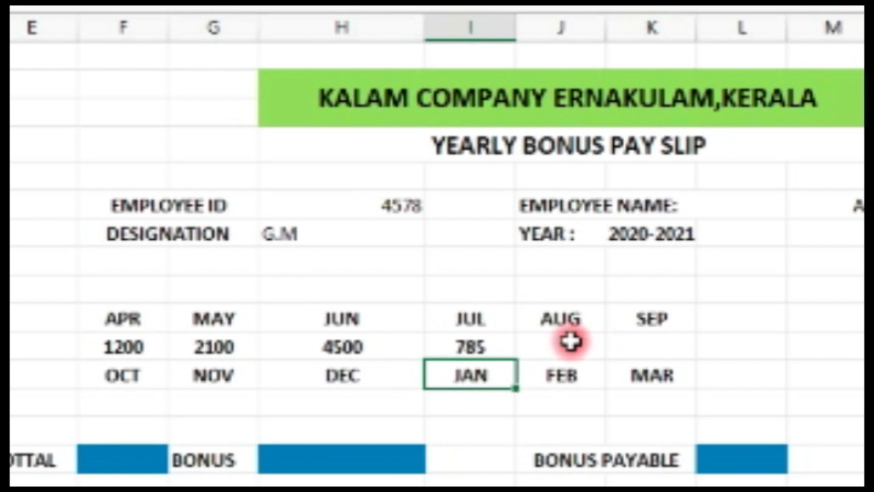
Step: Paste the VLOOKUP formula into the cell under AUG and set its column index to 10
left_click(572, 345)
double_click(571, 345)
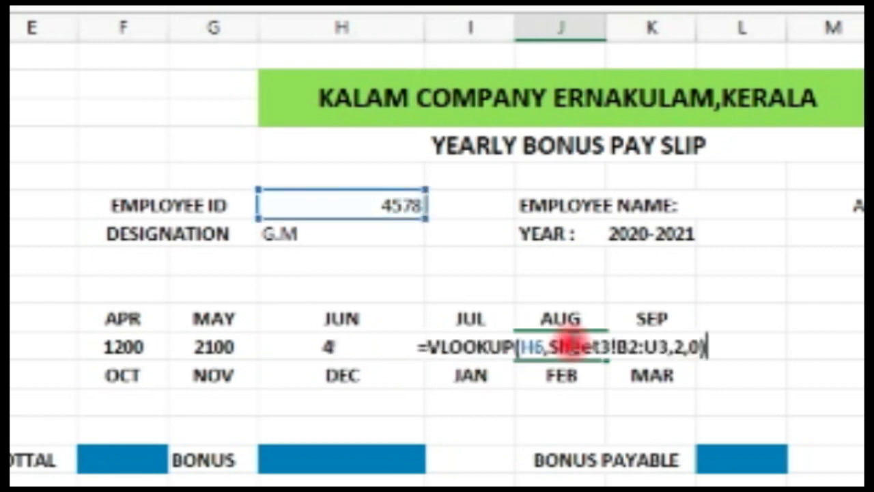
left_click(694, 341)
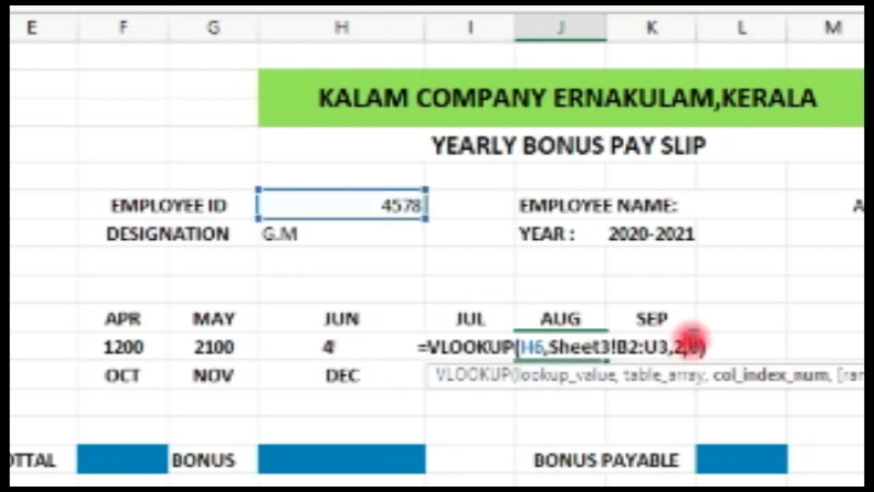
key("BackSpace")
type("10")
key("Return")
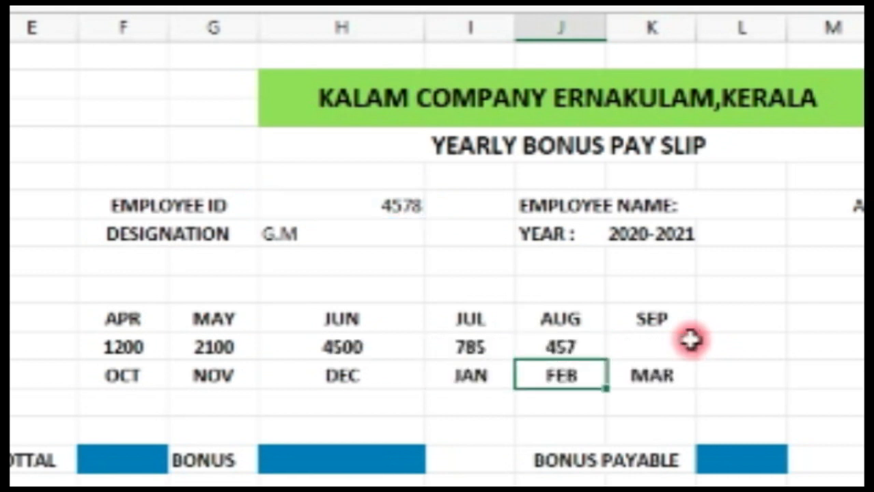
Step: Paste the VLOOKUP formula into the cell under SEP and change its column index to that of Sheet3's SEP column
left_click(667, 345)
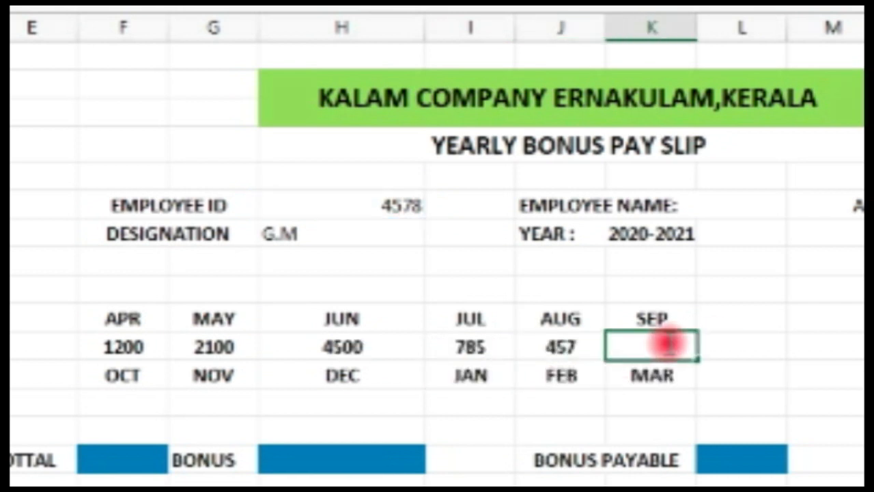
type("=VLOOKUP(H6,Sheet3!B2:U3,2,0)")
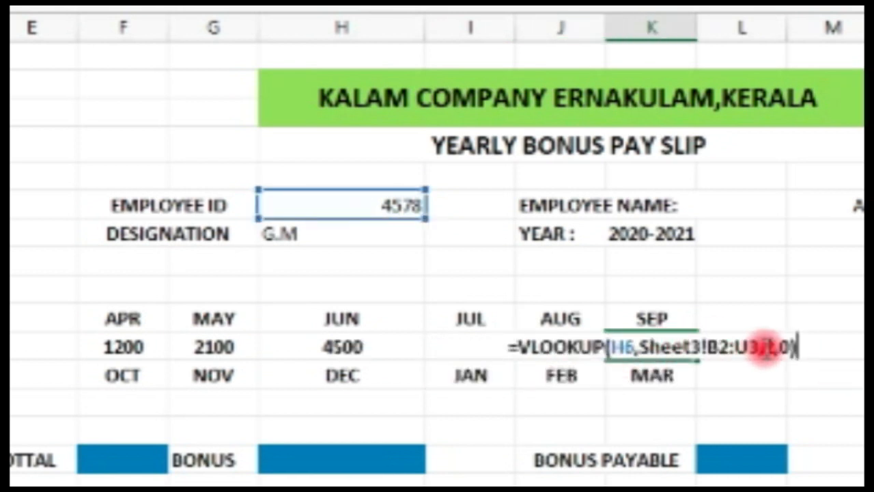
left_click(777, 347)
key("BackSpace")
type("10")
key("Return")
key("Left")
Step: Paste the VLOOKUP formula into the cell under OCT and change its column index to that of Sheet3's OCT column
left_click(146, 401)
type("=VLOOKUP(H6,Sheet3!B2:U3,2,0)")
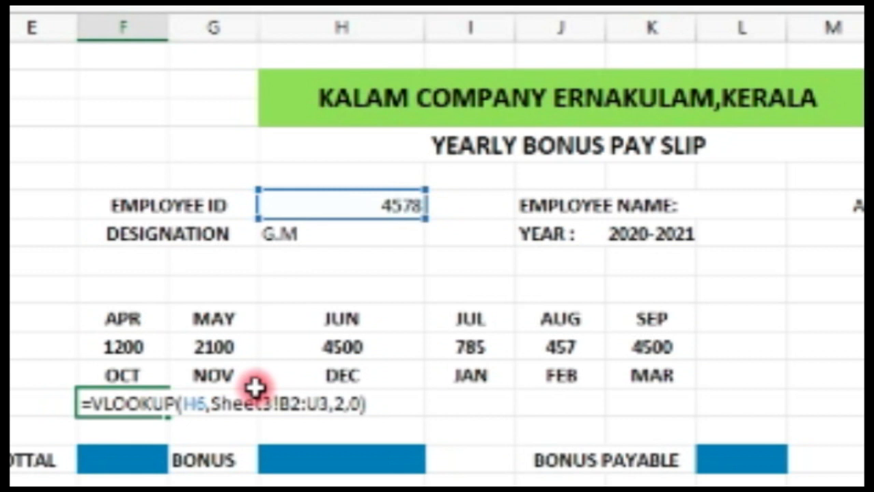
left_click(342, 405)
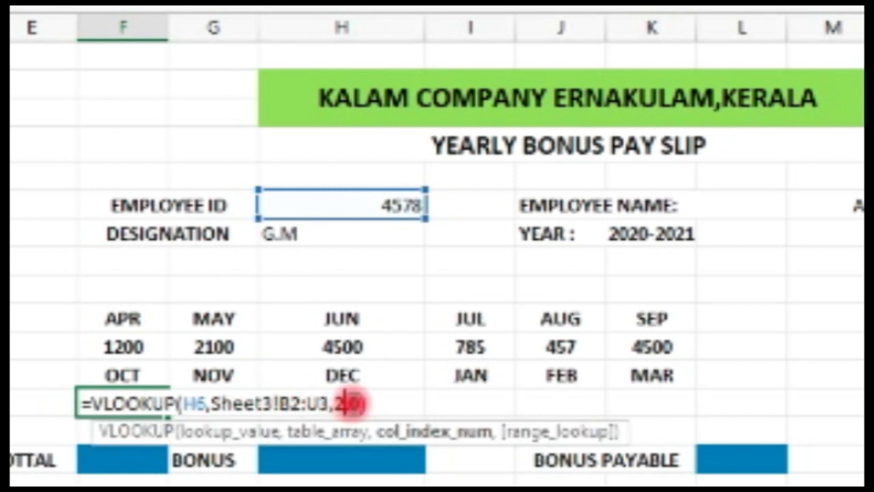
key("Return")
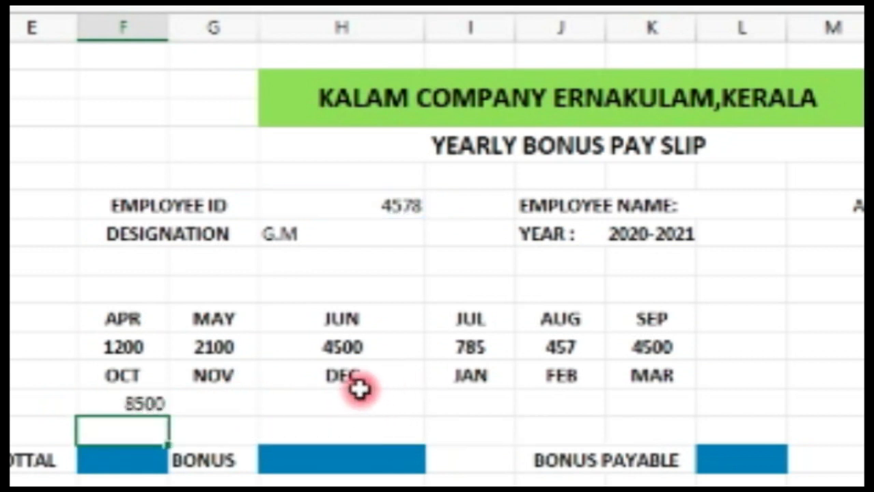
Step: Paste the VLOOKUP formula into the cell under DEC and change its column index to the Sheet3 column following OCT
left_click(349, 403)
type("=VLOOKUP(H6,Sheet3!B2:U3,2,0)")
key("ctrl+space")
left_click(382, 382)
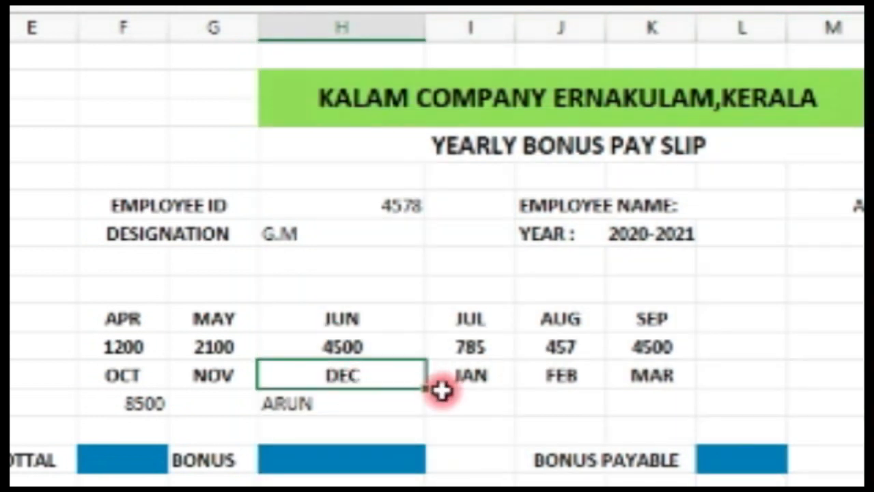
double_click(377, 409)
left_click(523, 405)
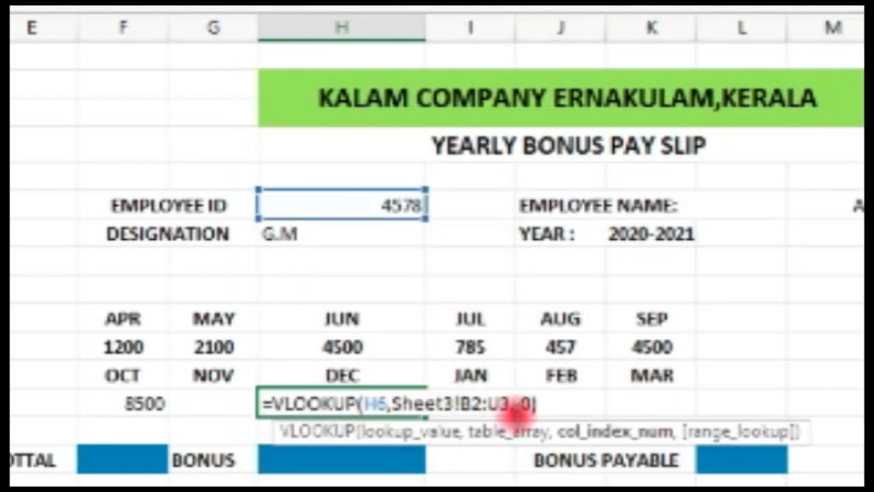
type("12")
key("Return")
Step: Paste the VLOOKUP formula into the cell under JAN and set its column index to 14
double_click(476, 408)
type("=VLOOKUP(H6,Sheet3!B2:U3,2,0)")
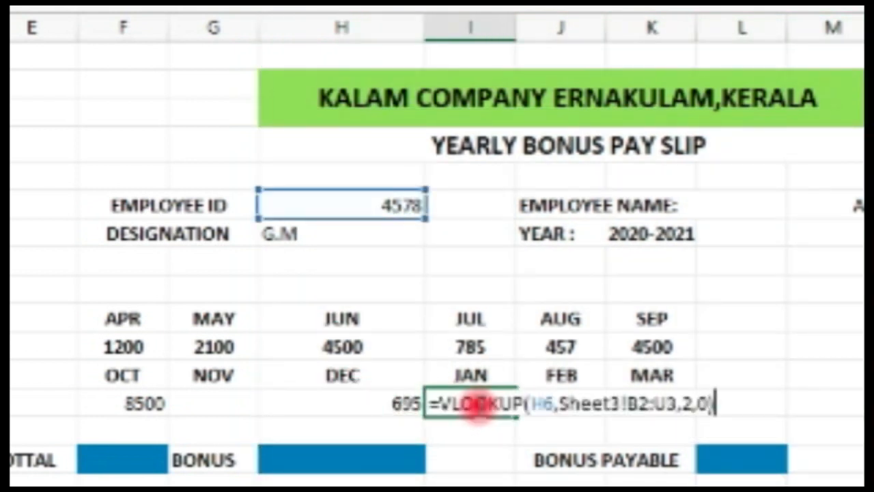
left_click(688, 404)
type("13")
key("Return")
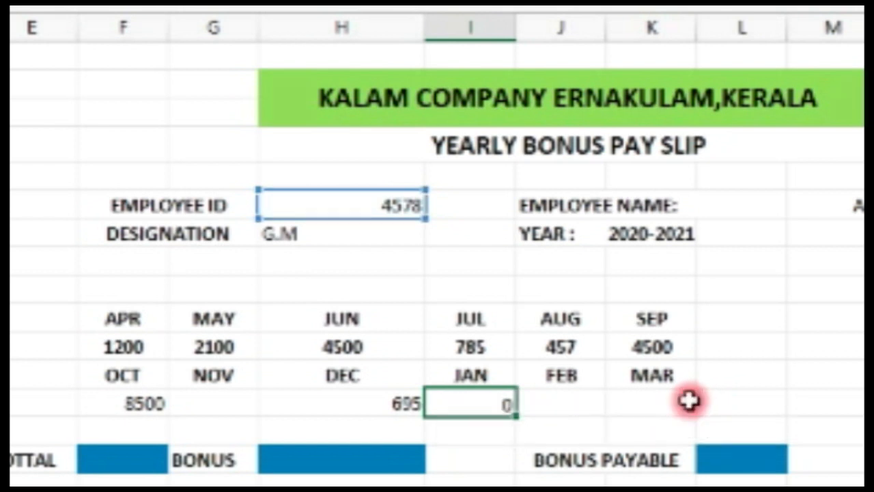
Step: Paste the VLOOKUP formula into the cell under MAR and change its column index to the one following JAN's
left_click(653, 404)
double_click(652, 404)
key("ctrl+v")
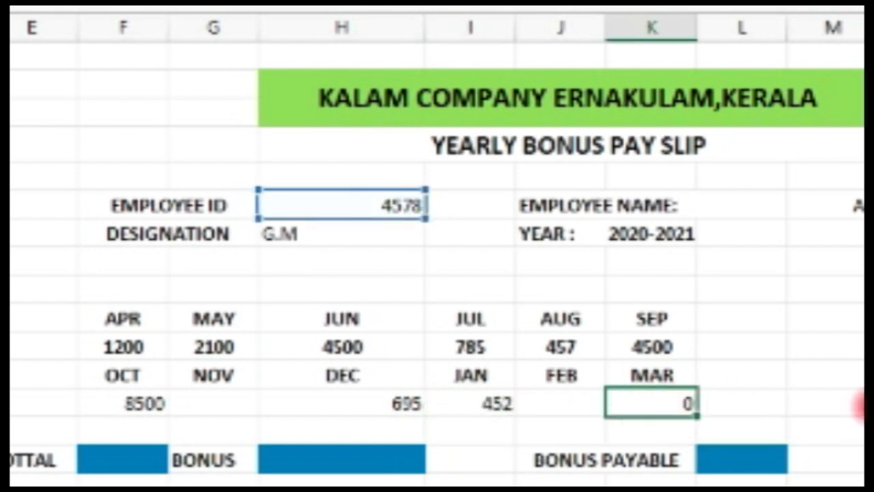
key("Return")
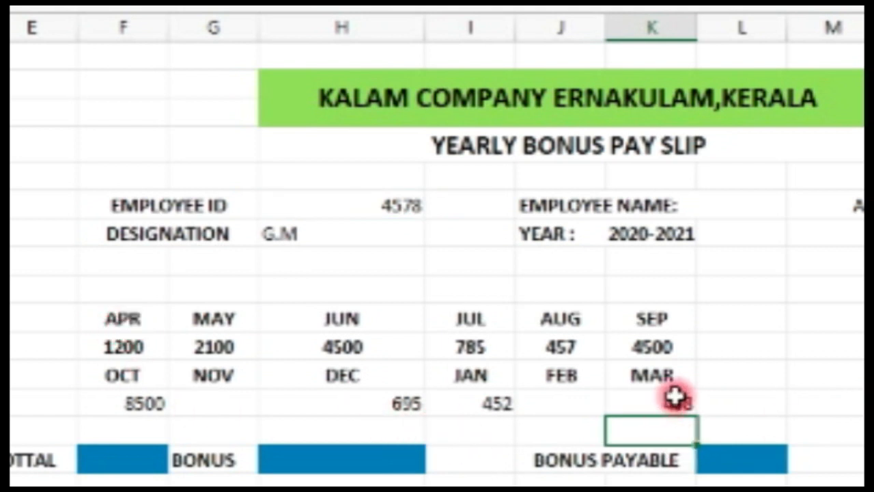
Step: Check the JAN lookup's column index, and paste the VLOOKUP formula into the cell under FEB with column index 15
double_click(555, 406)
double_click(487, 408)
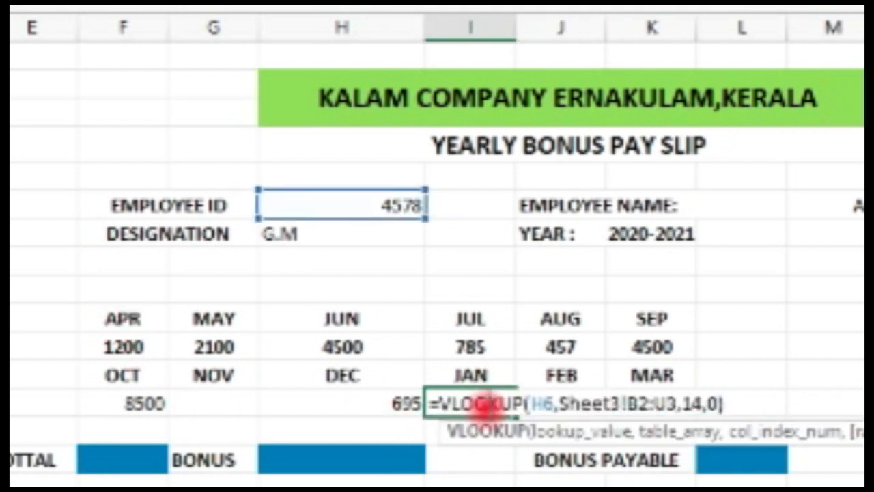
key("Return")
left_click(544, 405)
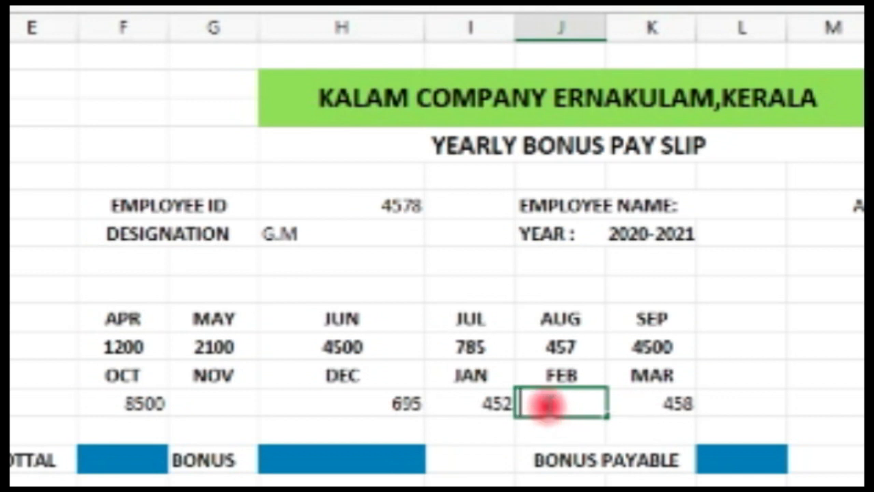
double_click(550, 406)
left_click(779, 405)
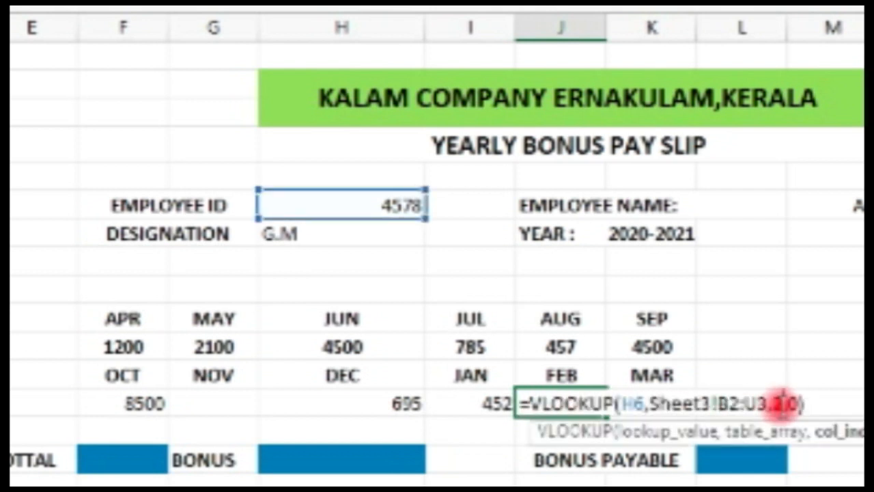
key("Return")
Step: Change the column index of the MAR cell's VLOOKUP to the one following FEB's
left_click(666, 404)
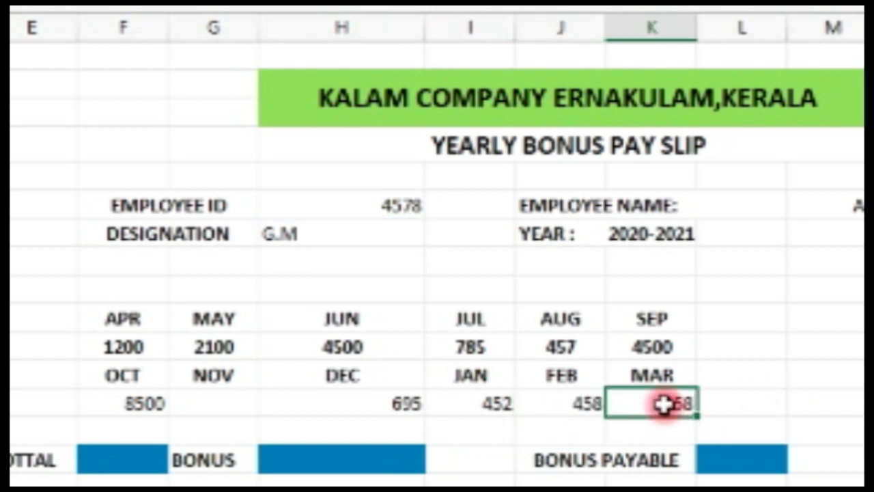
double_click(665, 403)
left_click(870, 404)
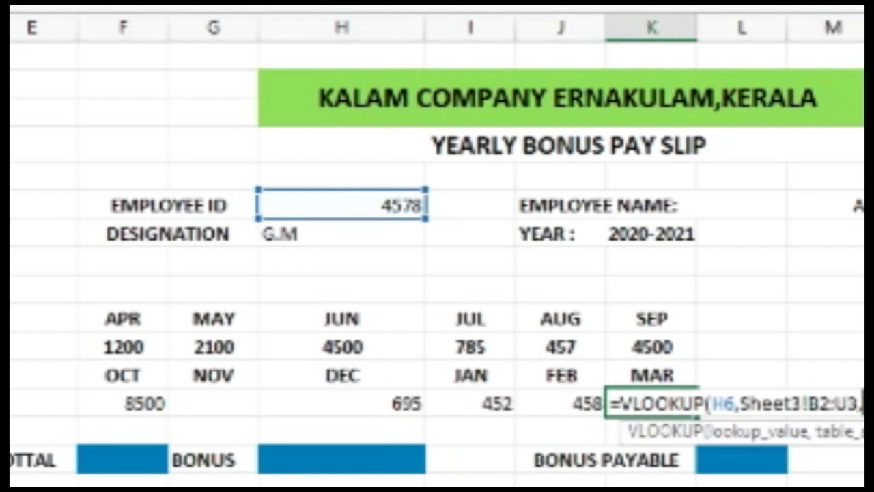
key("Return")
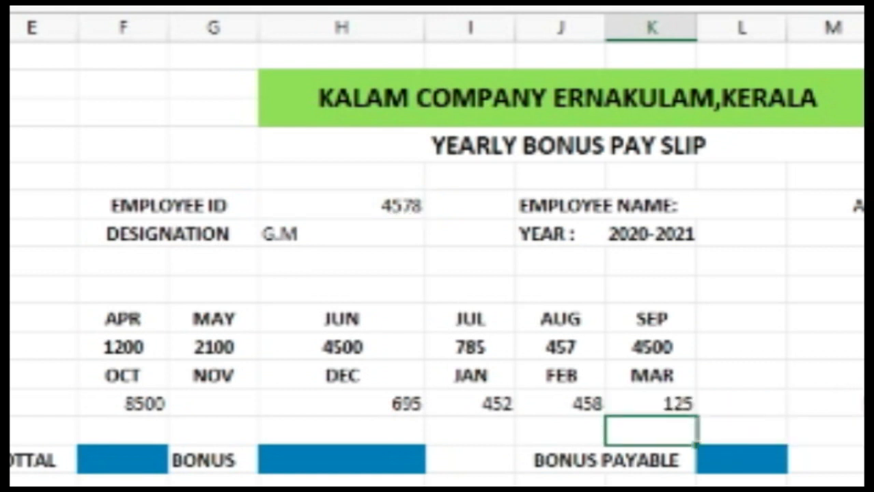
Step: Paste the VLOOKUP formula into the blue total cell and set its column index to 18
left_click(136, 463)
type("=VLOOKUP(H6,Sheet3!B2:U3,2,0)")
left_click(130, 488)
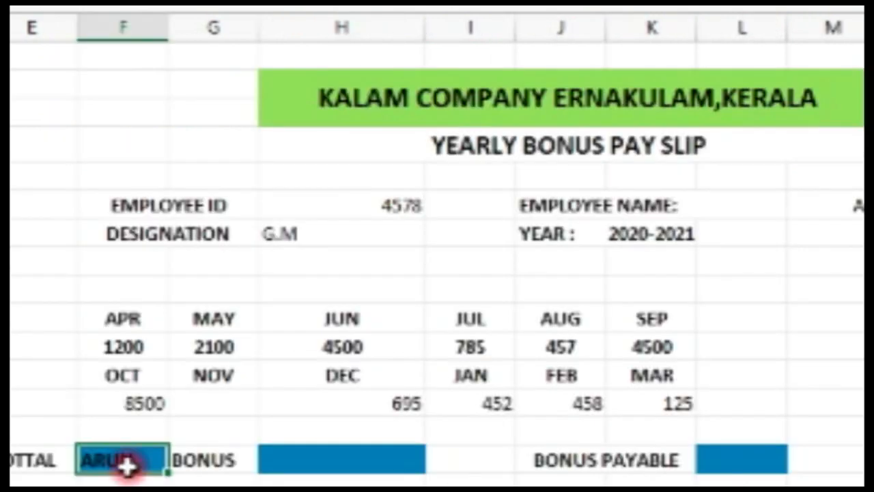
double_click(121, 464)
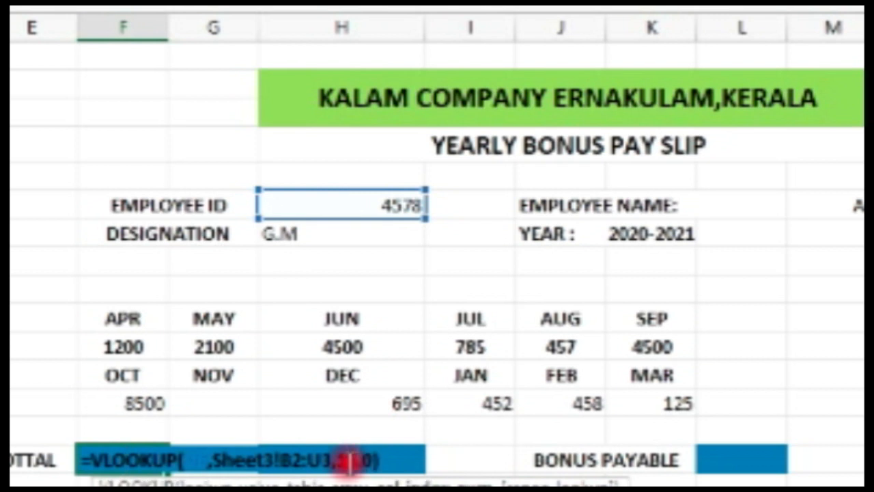
key("Return")
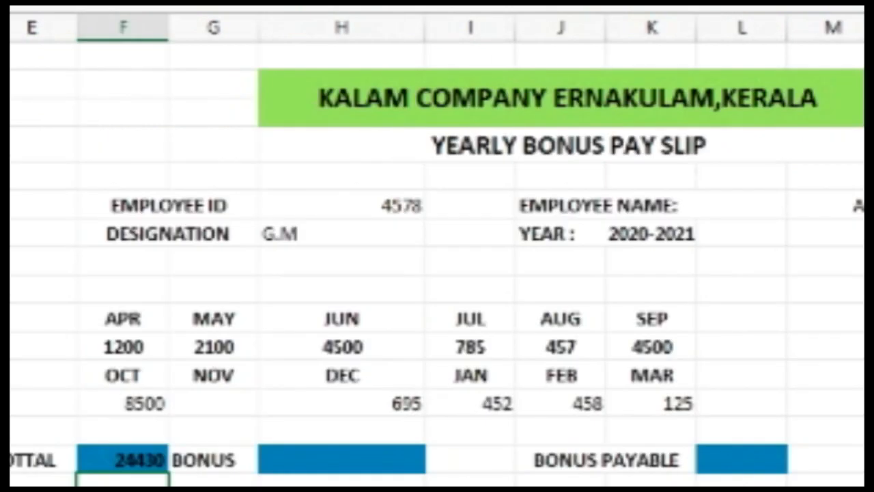
Step: Review the column indexes of the JAN, FEB, MAR and OCT lookups and inspect the NOV cell
double_click(495, 404)
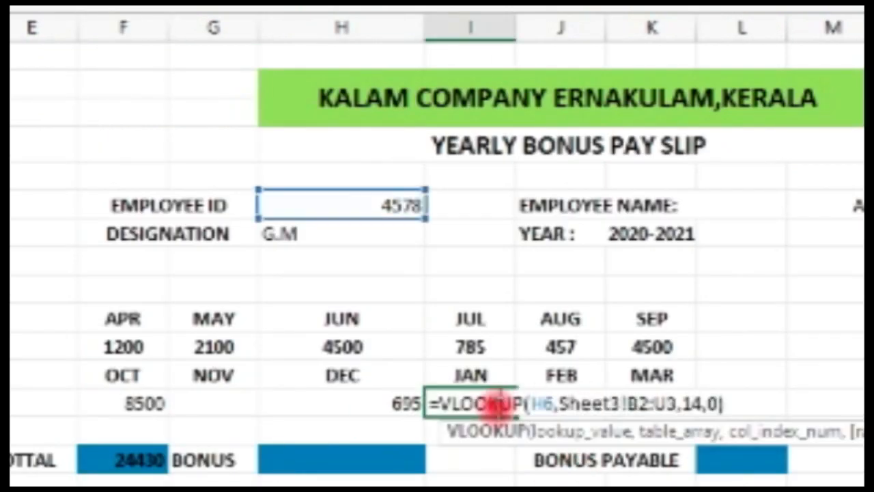
key("Return")
left_click(585, 405)
double_click(585, 406)
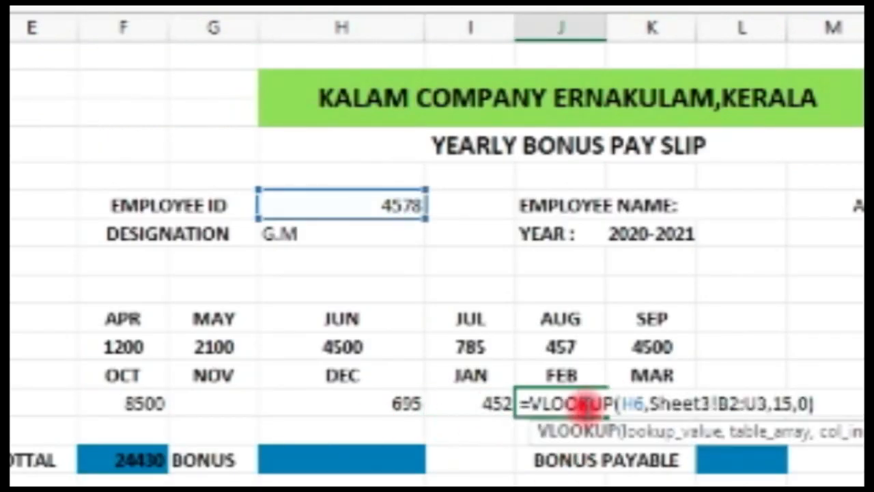
key("Return")
double_click(680, 404)
key("Return")
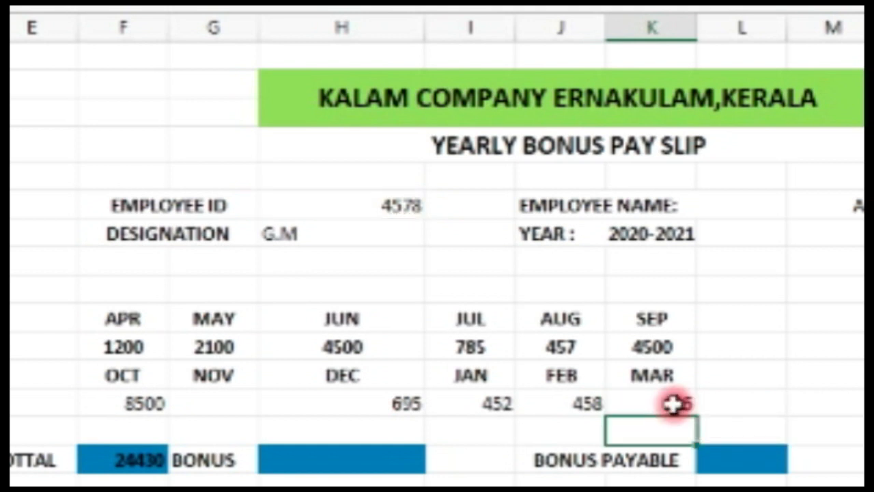
left_click(190, 404)
double_click(244, 404)
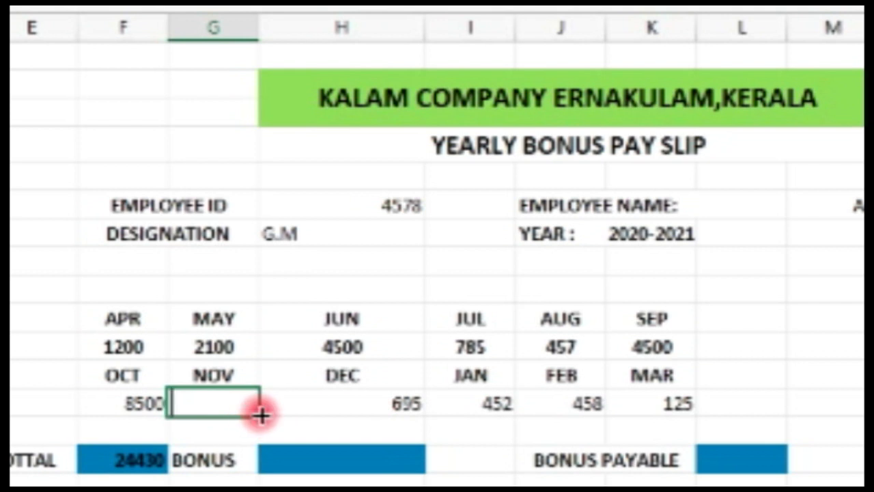
double_click(154, 403)
key("Escape")
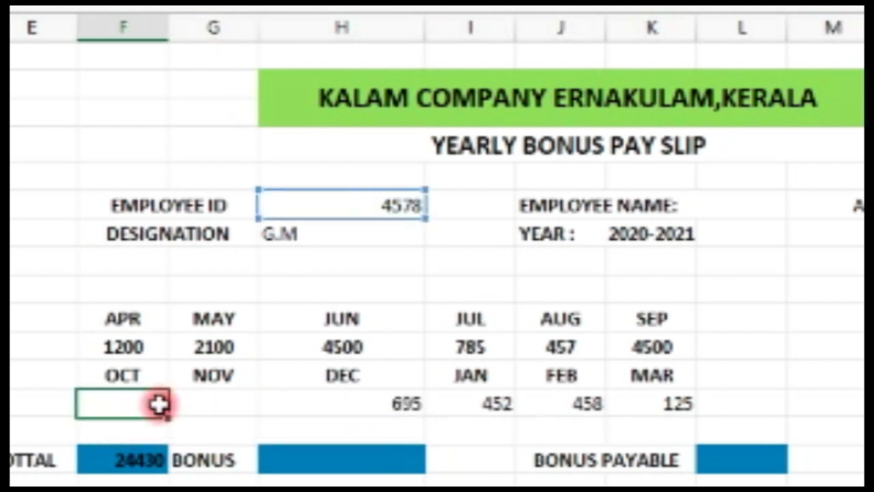
Step: Paste the VLOOKUP formula into the cell under NOV and change its column index to that of Sheet3's NOV column
double_click(228, 395)
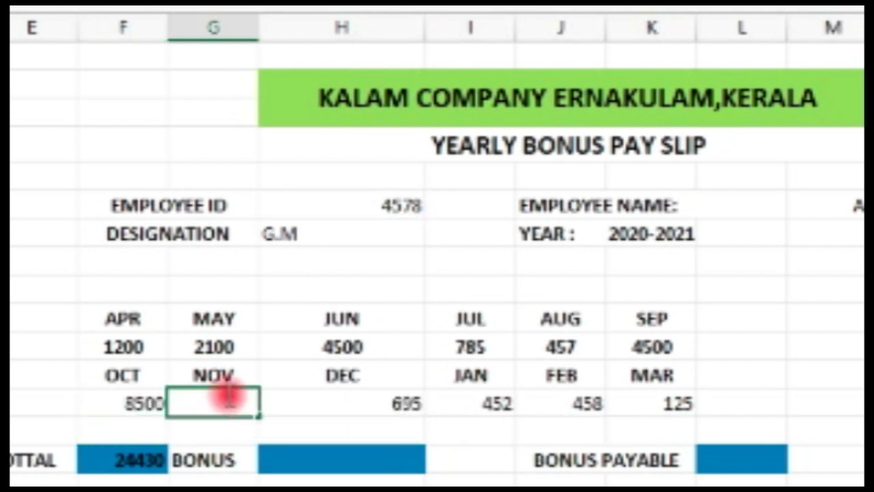
type("=VLOOKUP(H6,Sheet3!B2:U3,2,0)")
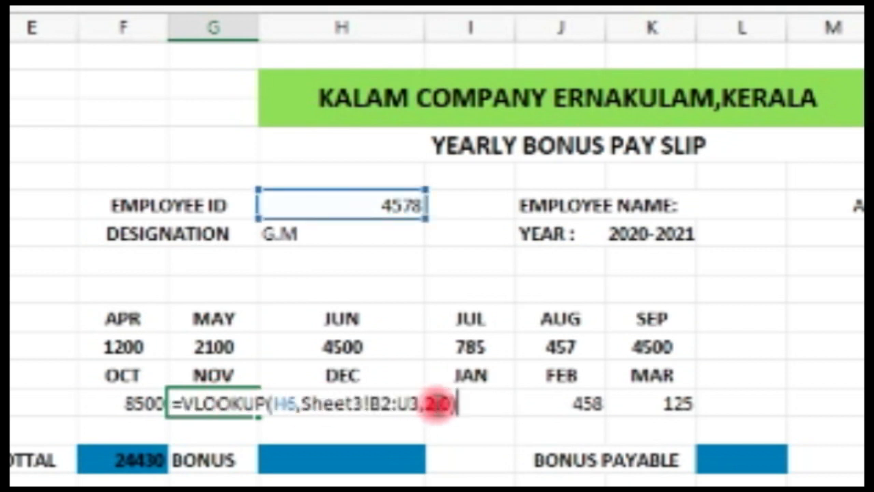
left_click(440, 404)
type("3")
key("Return")
Step: Set the VLOOKUP column index to 14 in the DEC cell and to 15 in the JAN cell
double_click(400, 404)
left_click(539, 403)
type("14")
key("Return")
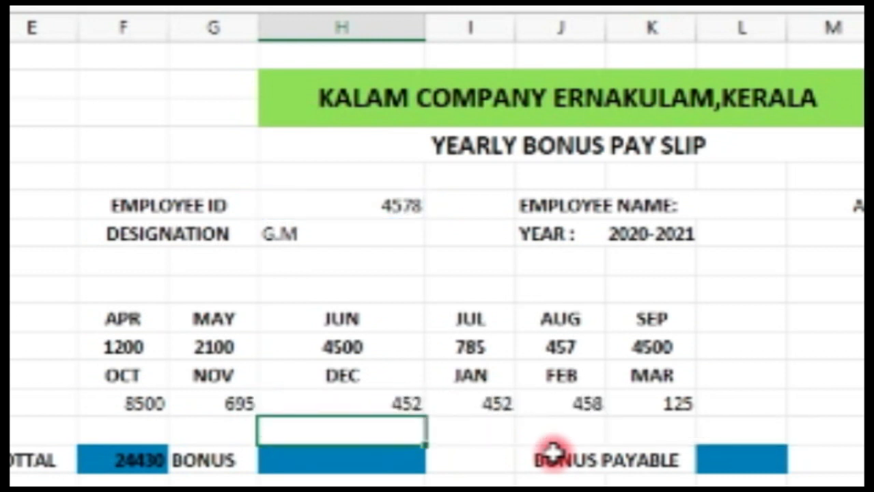
double_click(458, 408)
left_click(702, 404)
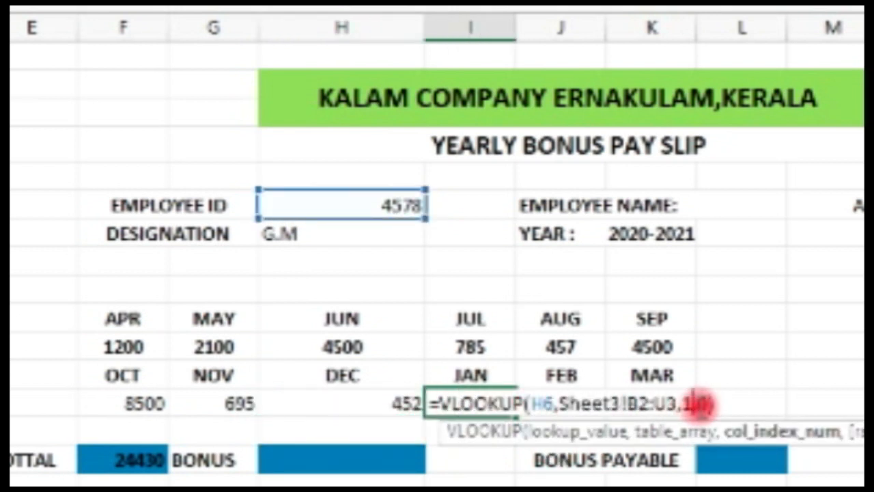
type("15")
key("Return")
Step: Set the VLOOKUP column index to 16 in the FEB cell and to the following column in the MAR cell
double_click(582, 406)
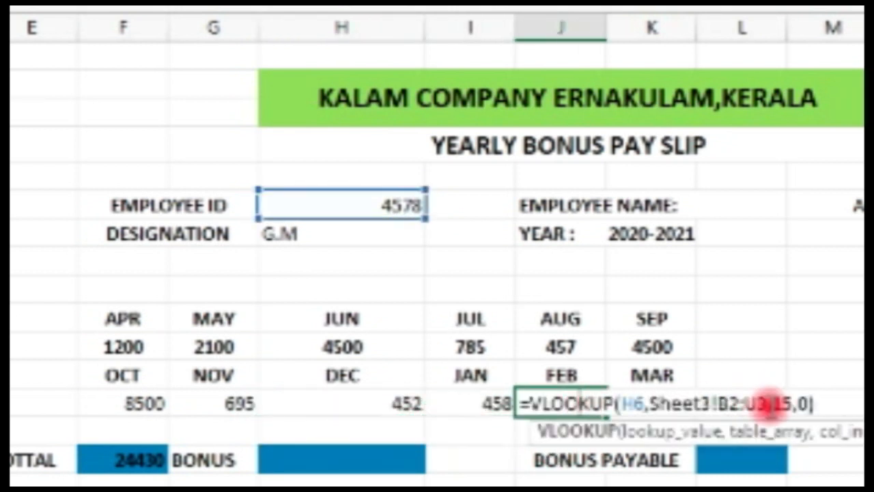
left_click(798, 405)
type("16")
key("Return")
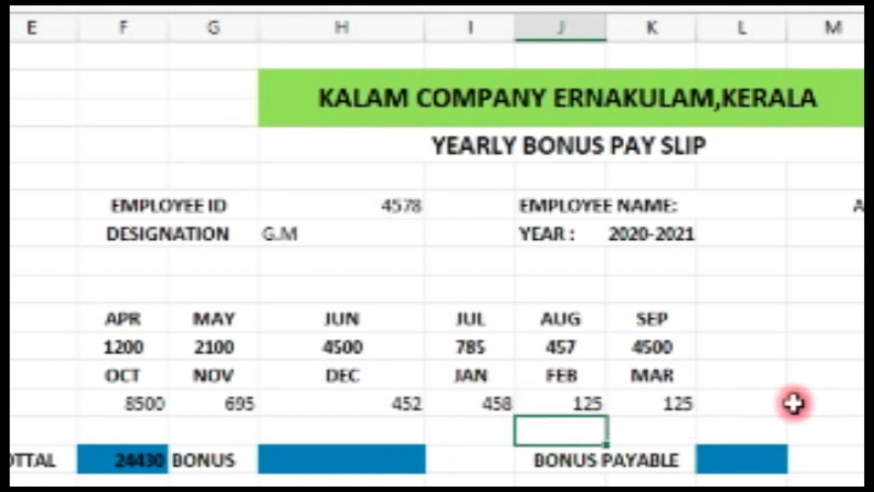
left_click(657, 403)
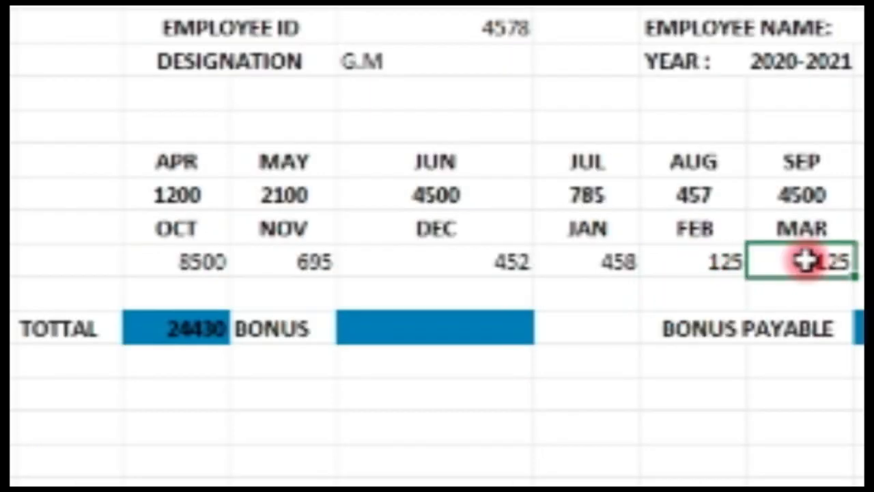
double_click(806, 261)
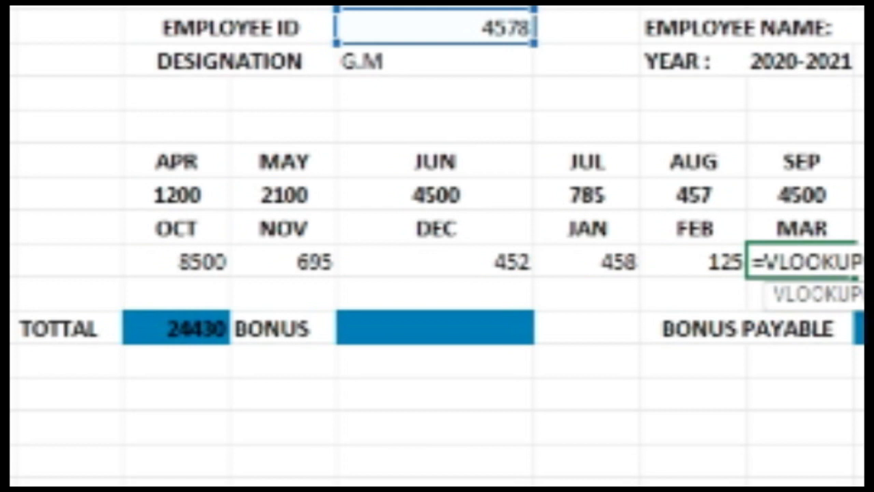
key("Return")
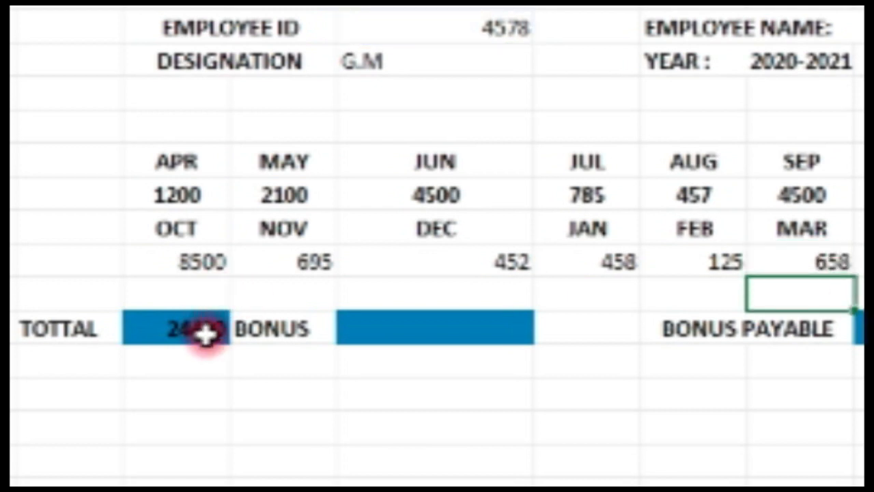
Step: Check the TOTTAL lookup formula and fill the BONUS cell with the Sheet3 VLOOKUP using column index 19
double_click(183, 336)
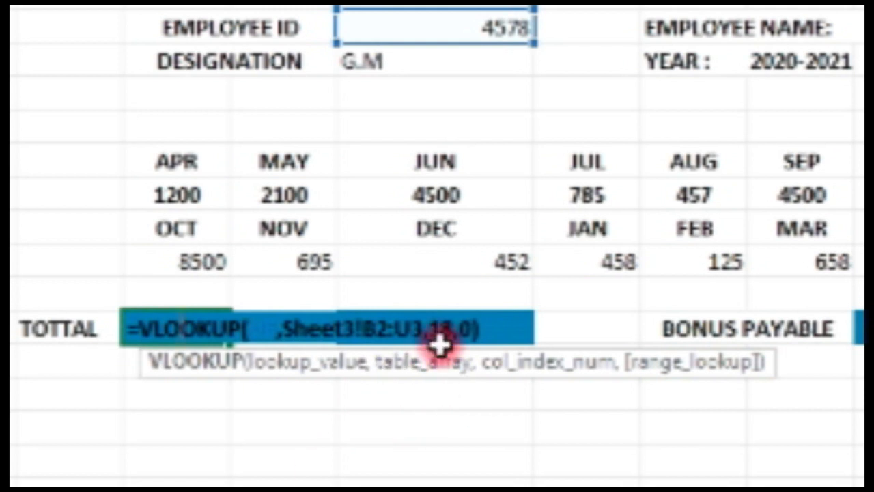
key("Return")
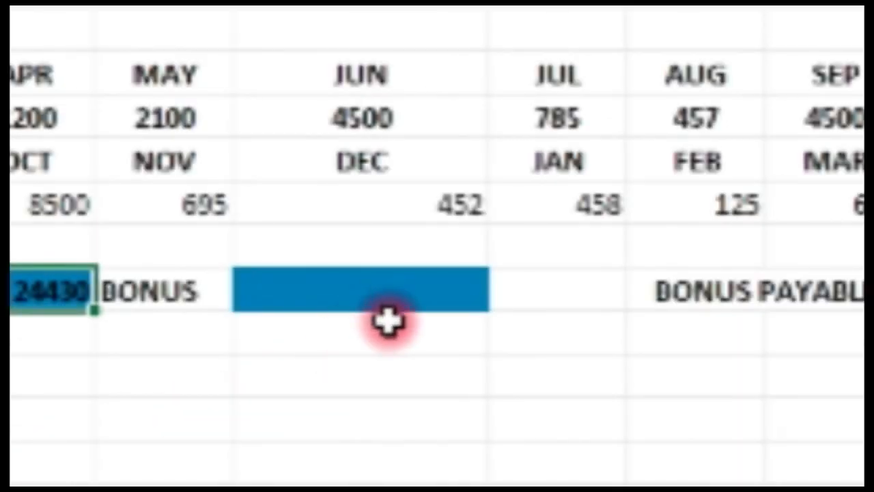
double_click(388, 293)
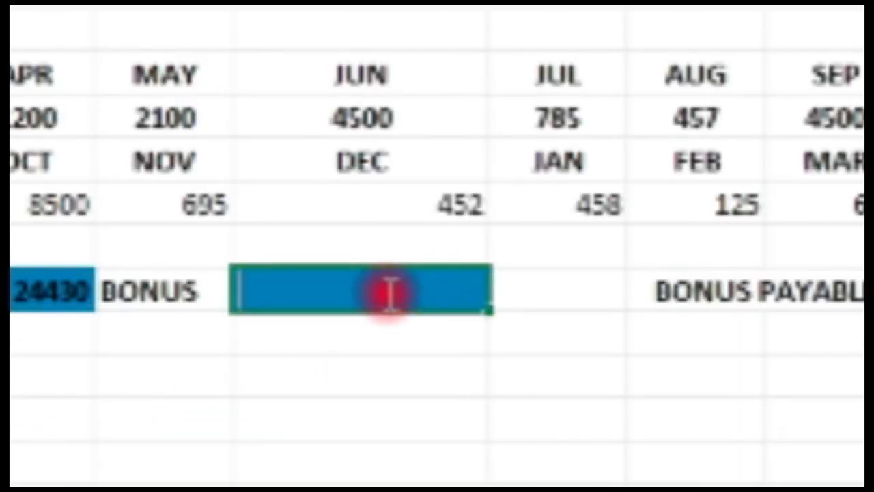
type("=VLOOKUP(B2,Sheet3!B2:U3,2,0)")
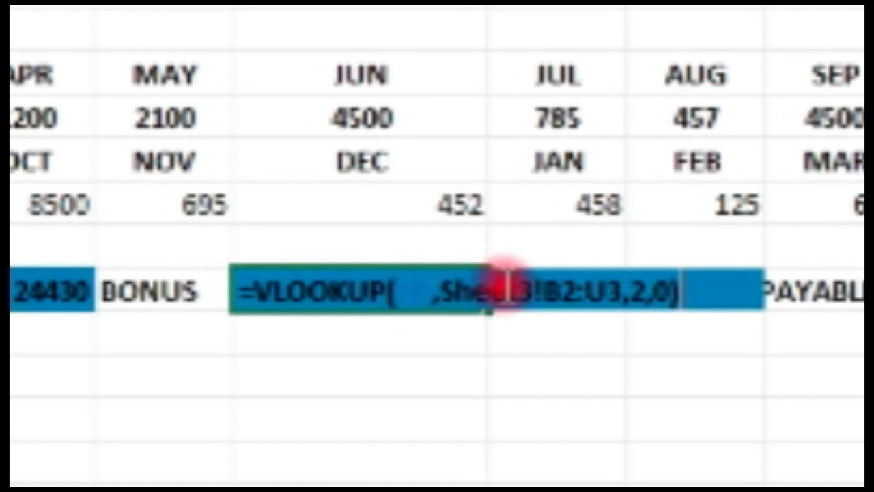
left_click(646, 301)
key("BackSpace")
type("19")
key("Return")
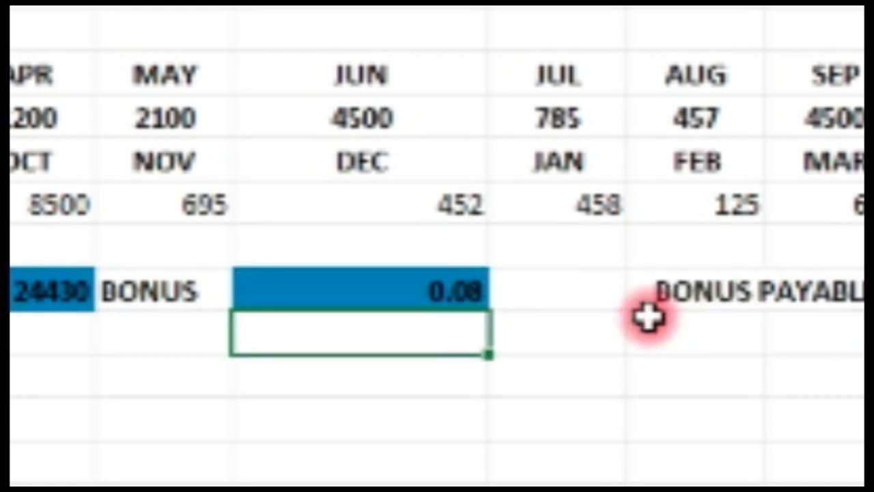
Step: Format the BONUS rate cell as a percentage
left_click(451, 292)
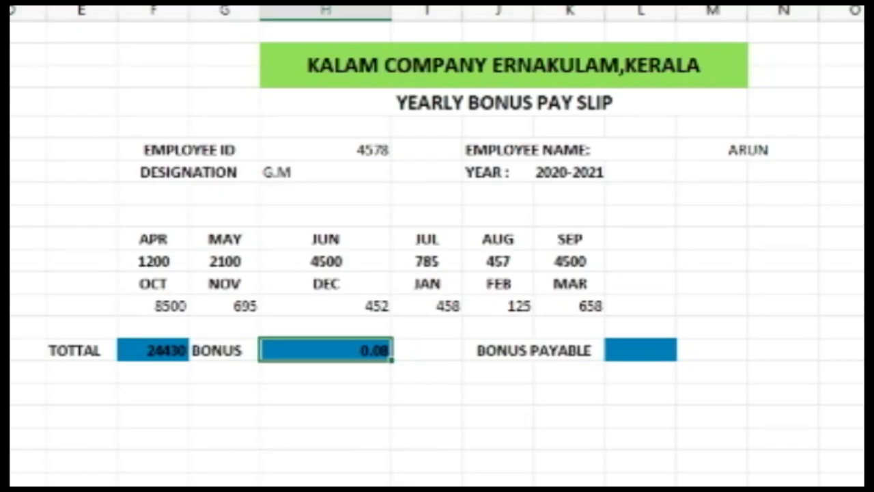
left_click(557, 7)
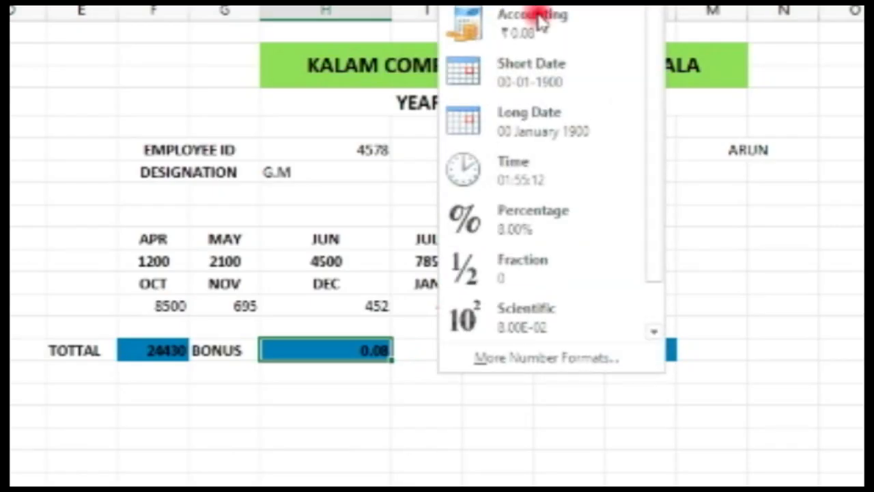
left_click(497, 231)
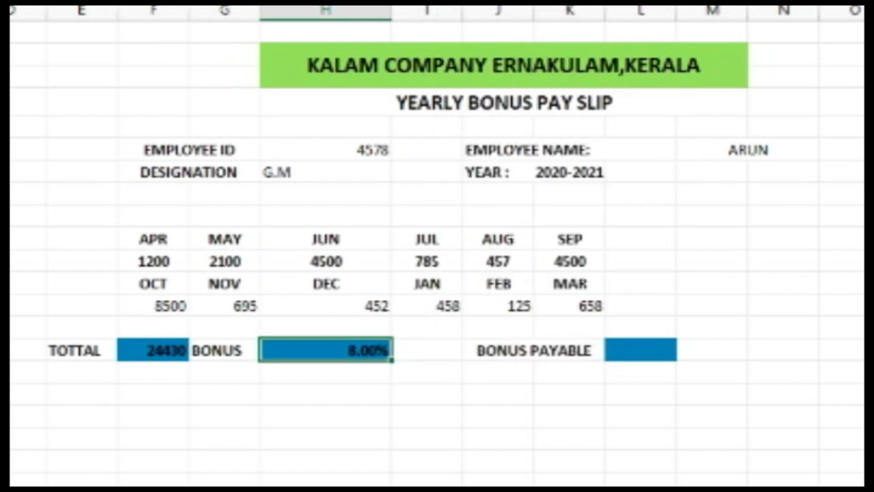
Step: Paste the VLOOKUP formula into the BONUS PAYABLE cell
left_click(630, 350)
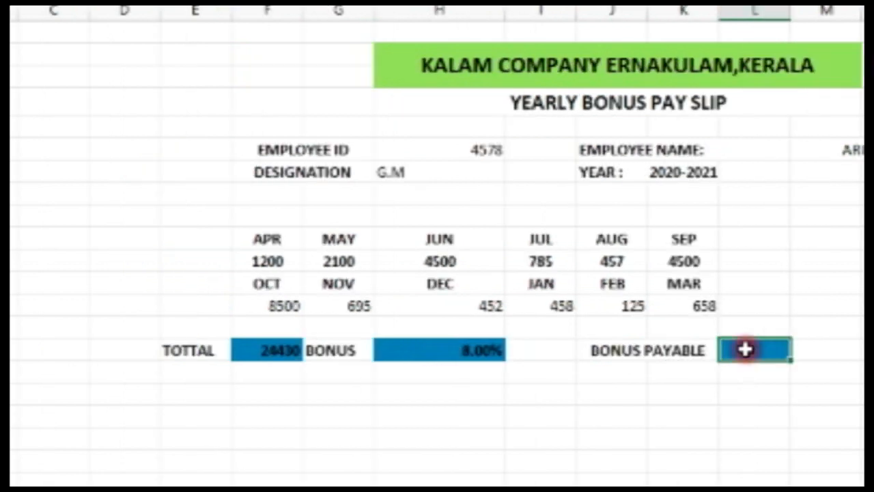
key("ctrl+v")
left_click(742, 370)
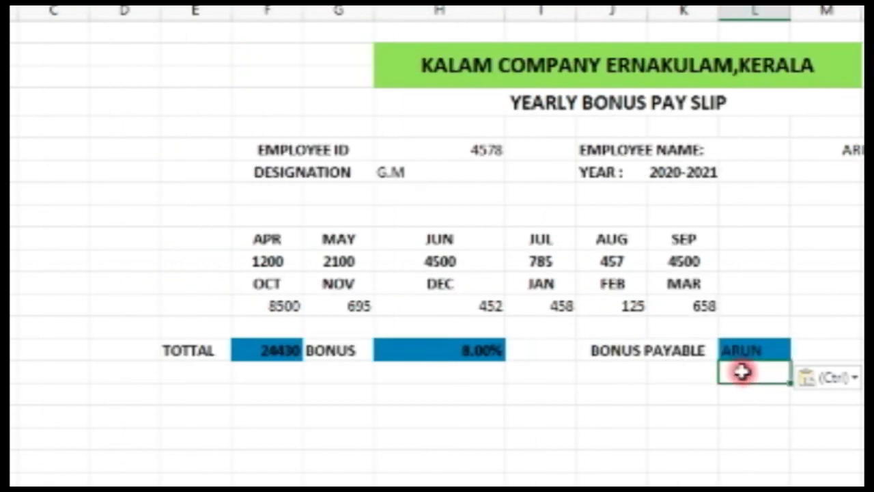
Step: Check the column index in the BONUS cell's lookup and open the BONUS PAYABLE formula for editing
double_click(775, 351)
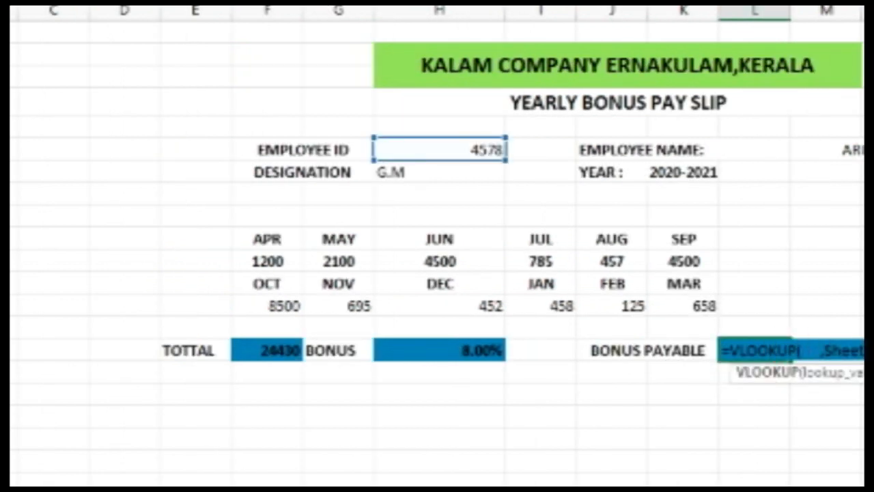
left_click(744, 351)
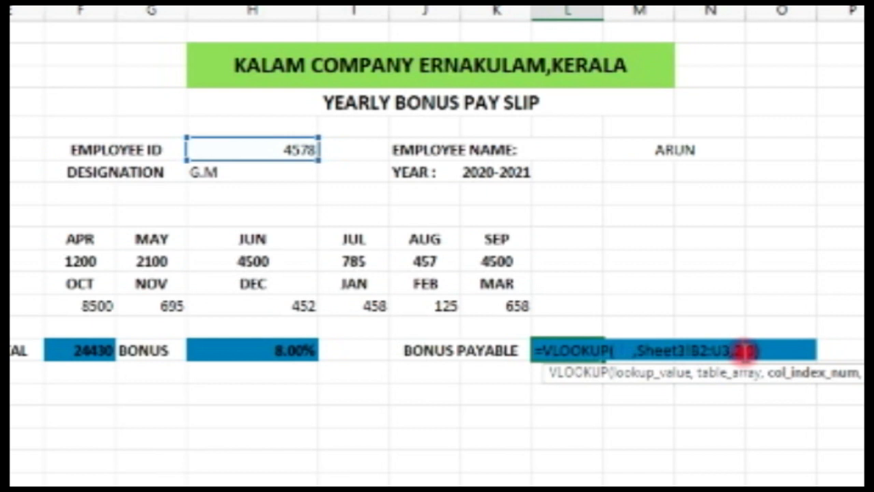
key("Return")
left_click(288, 353)
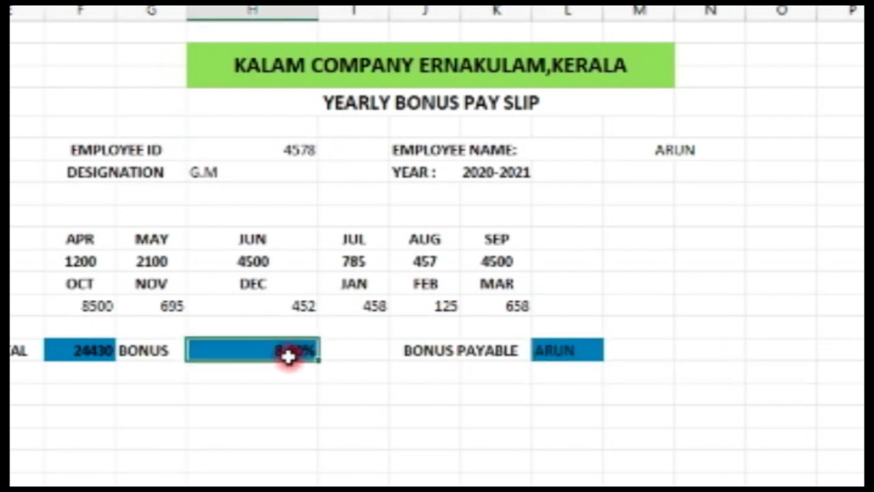
double_click(291, 352)
key("Return")
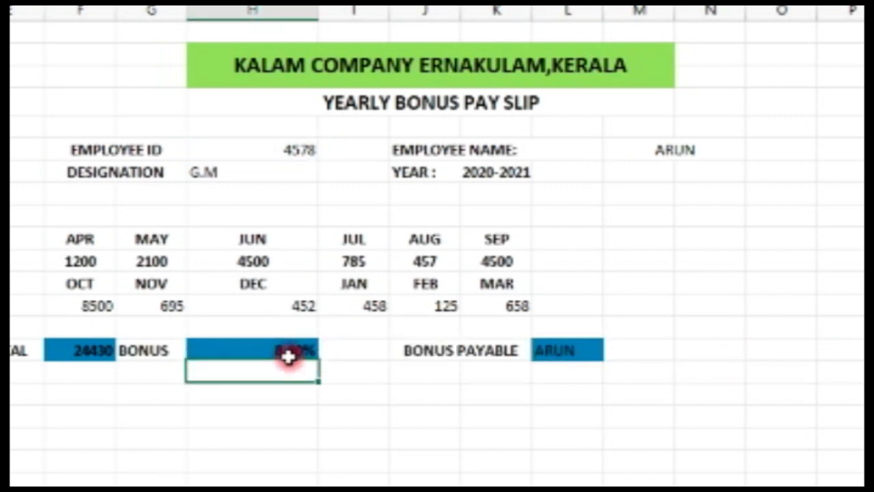
double_click(568, 351)
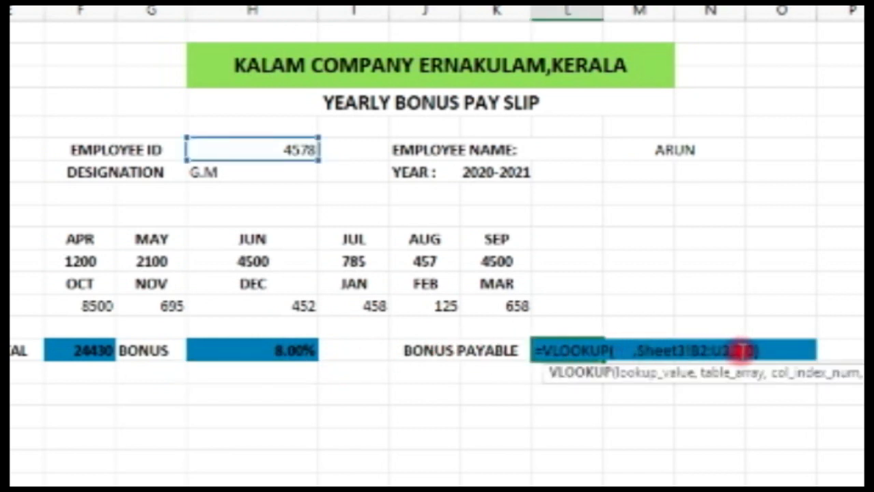